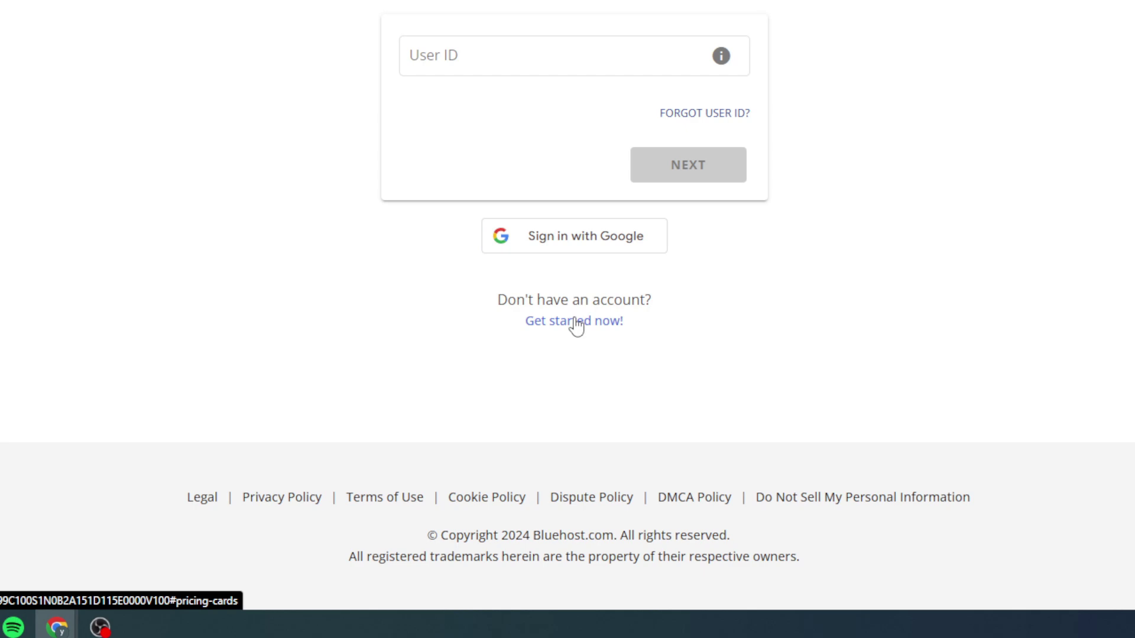
# Step: Go to the Bluehost homepage and open its domain name search page
pyautogui.click(576, 325)
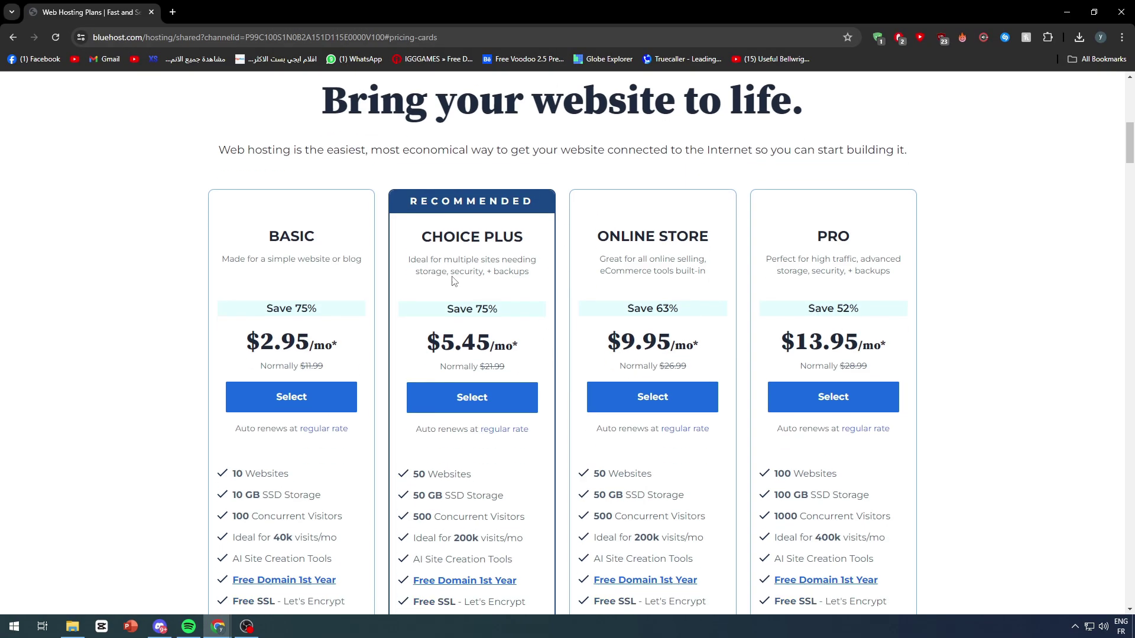
pyautogui.click(20, 39)
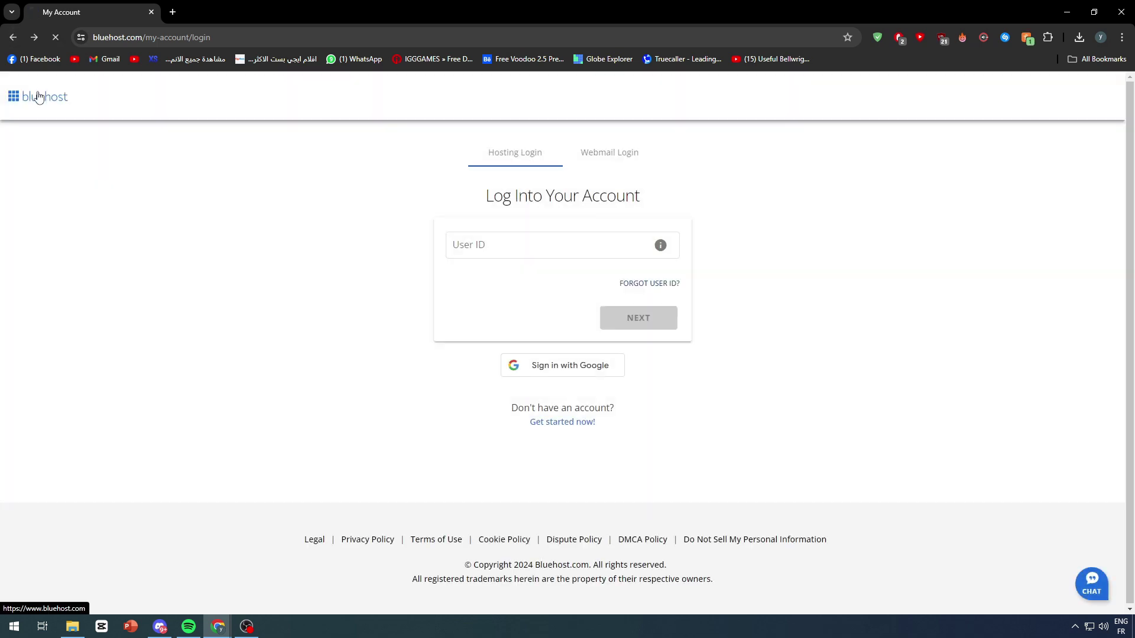
pyautogui.click(47, 98)
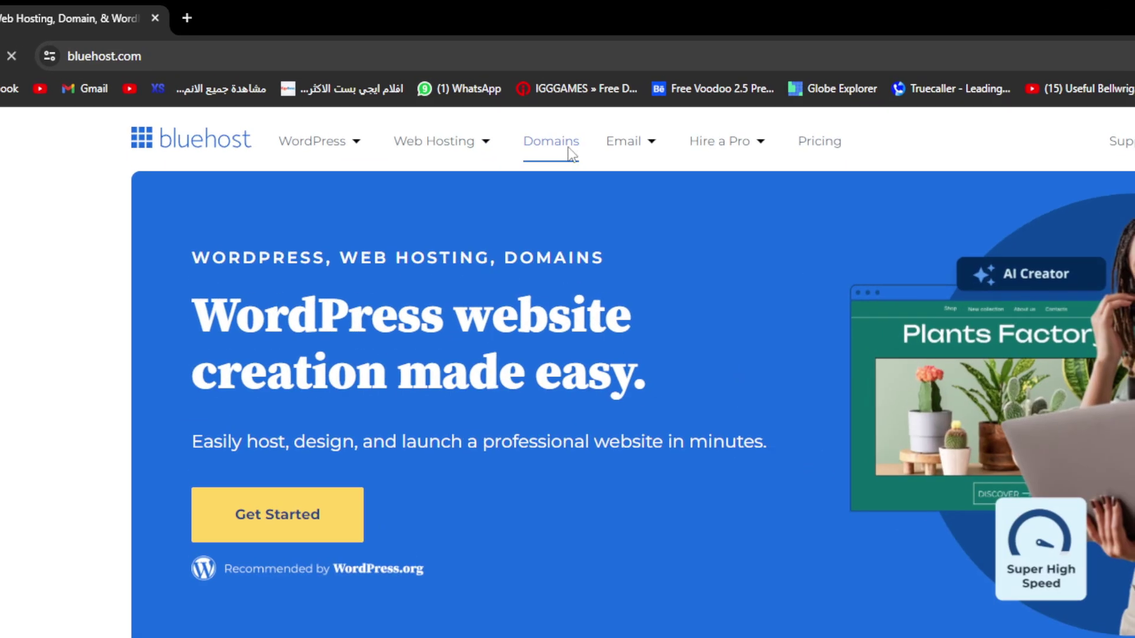
pyautogui.click(427, 100)
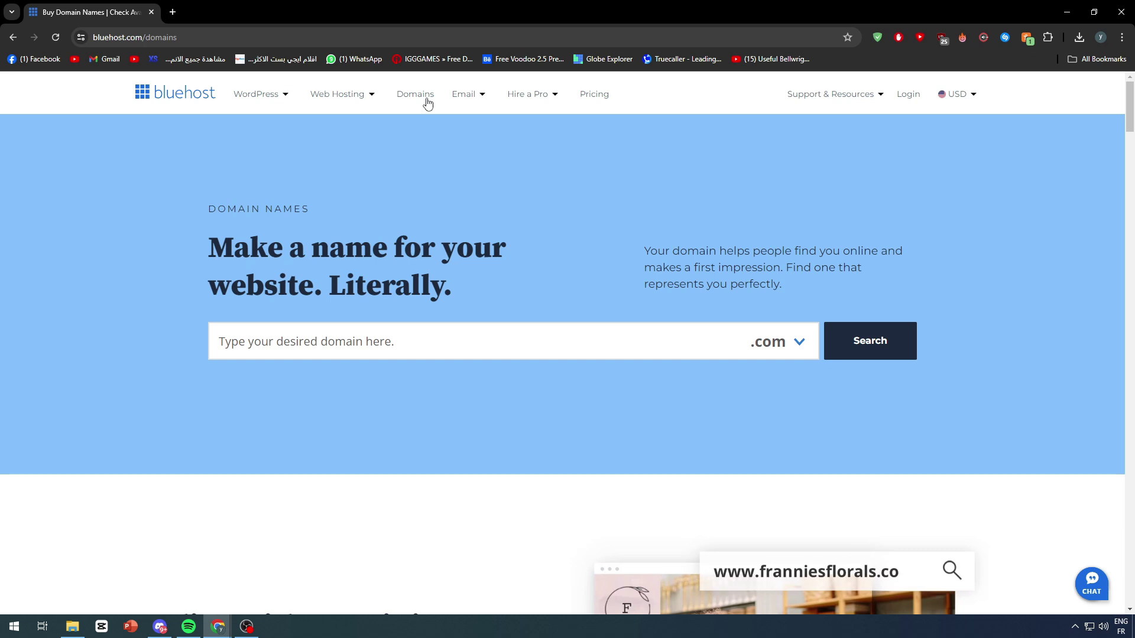
pyautogui.scroll(-1, 482, 206)
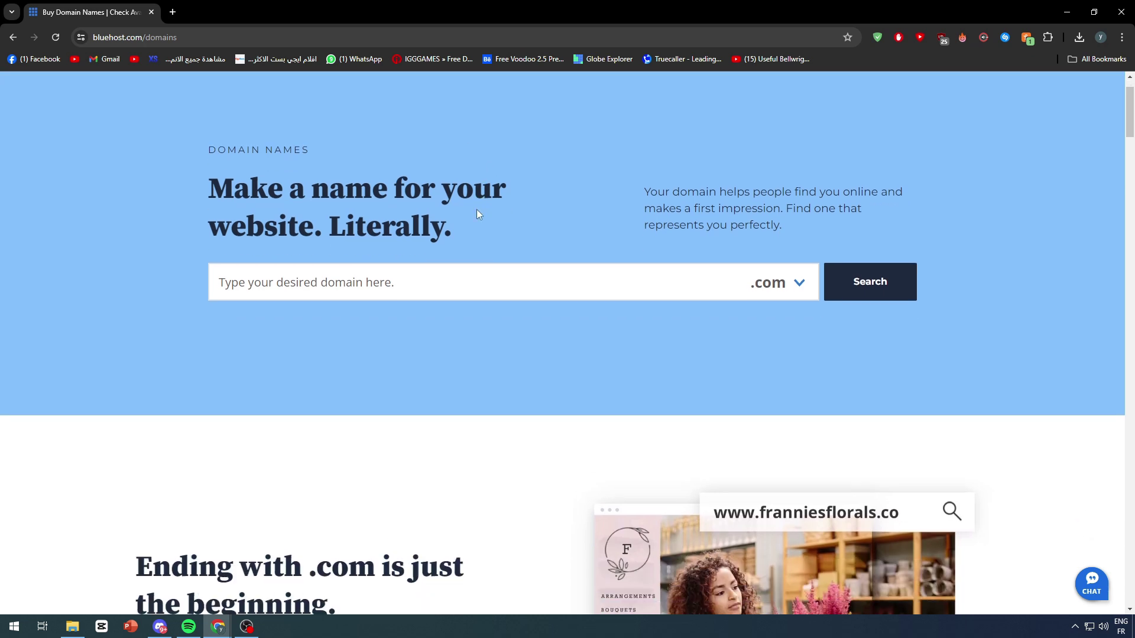
# Step: Search for the domain name TeamespCup with the .org extension
pyautogui.click(799, 283)
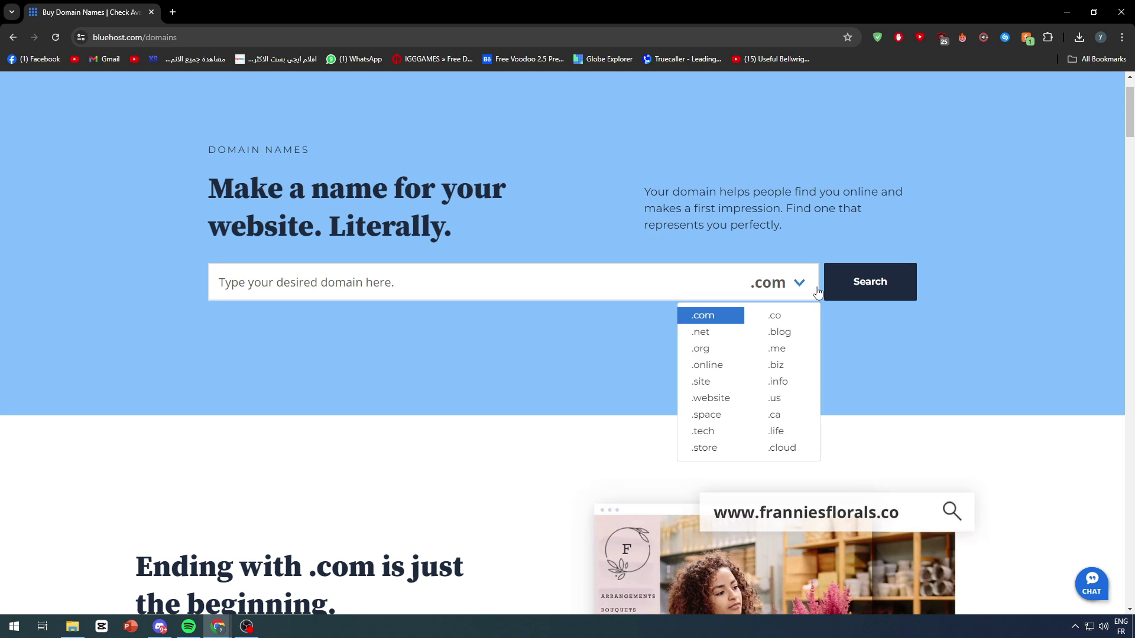
pyautogui.click(446, 274)
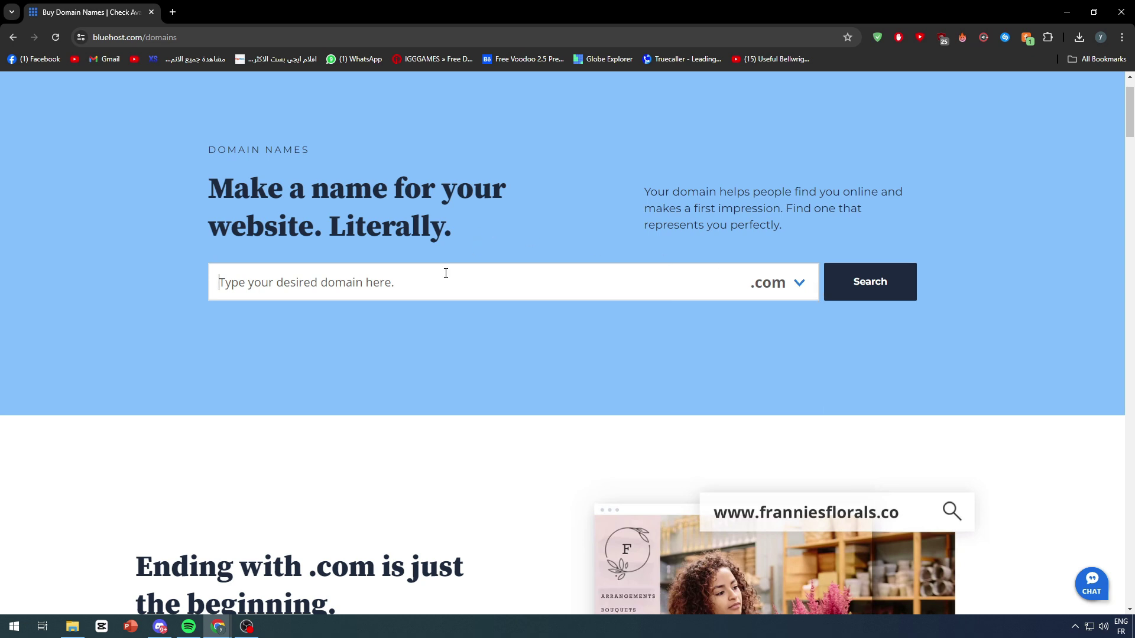
pyautogui.write('Teamesp')
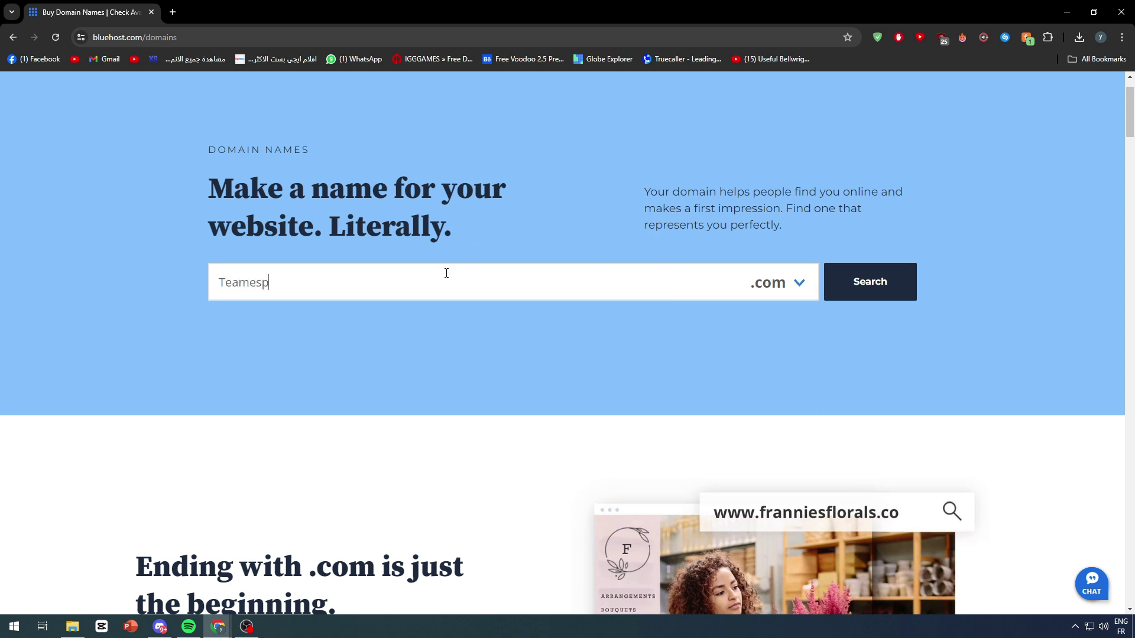
pyautogui.write('Cup')
pyautogui.click(765, 281)
pyautogui.click(701, 349)
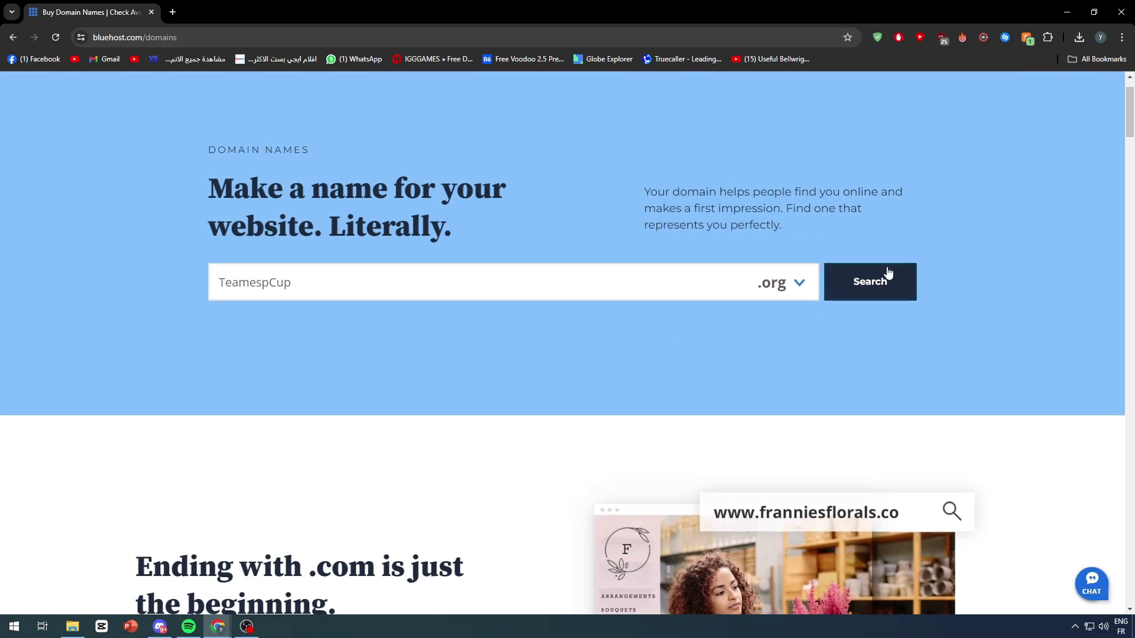
pyautogui.click(765, 309)
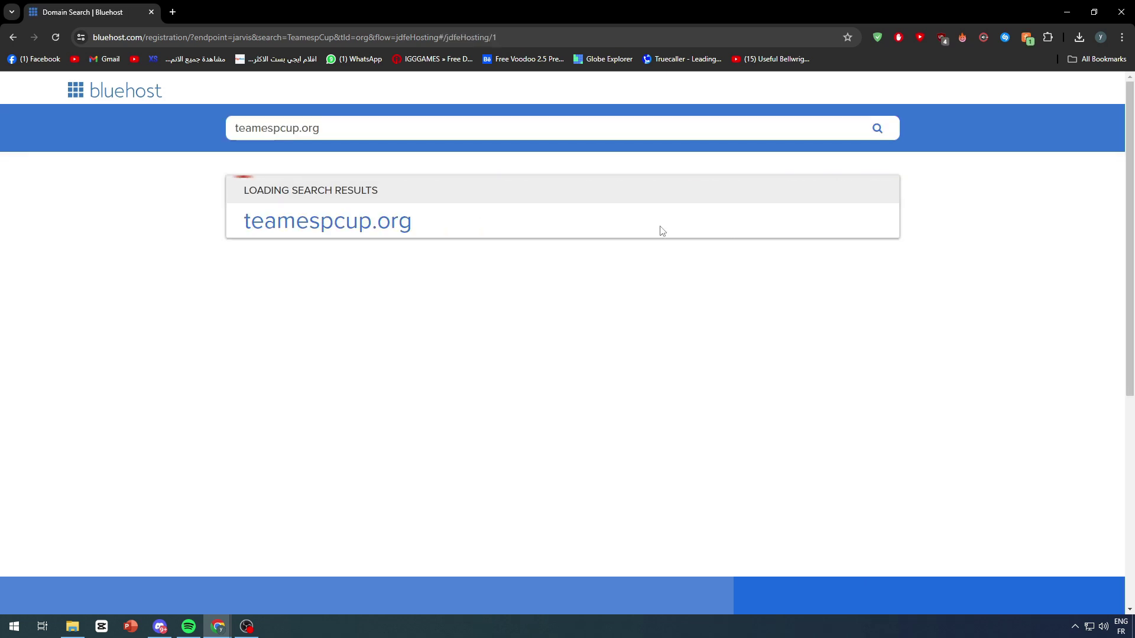
# Step: Review the availability and price of teamespcup.org and the list of suggested alternative domains
pyautogui.moveTo(431, 239); pyautogui.dragTo(276, 233)
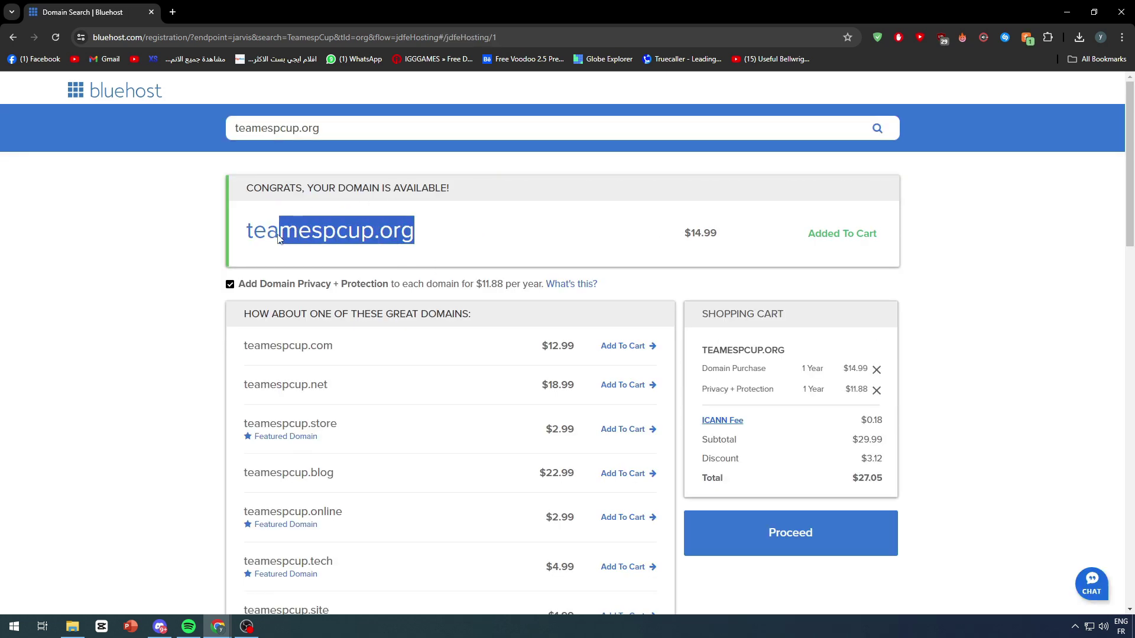
pyautogui.click(284, 234)
pyautogui.moveTo(724, 228); pyautogui.dragTo(677, 233)
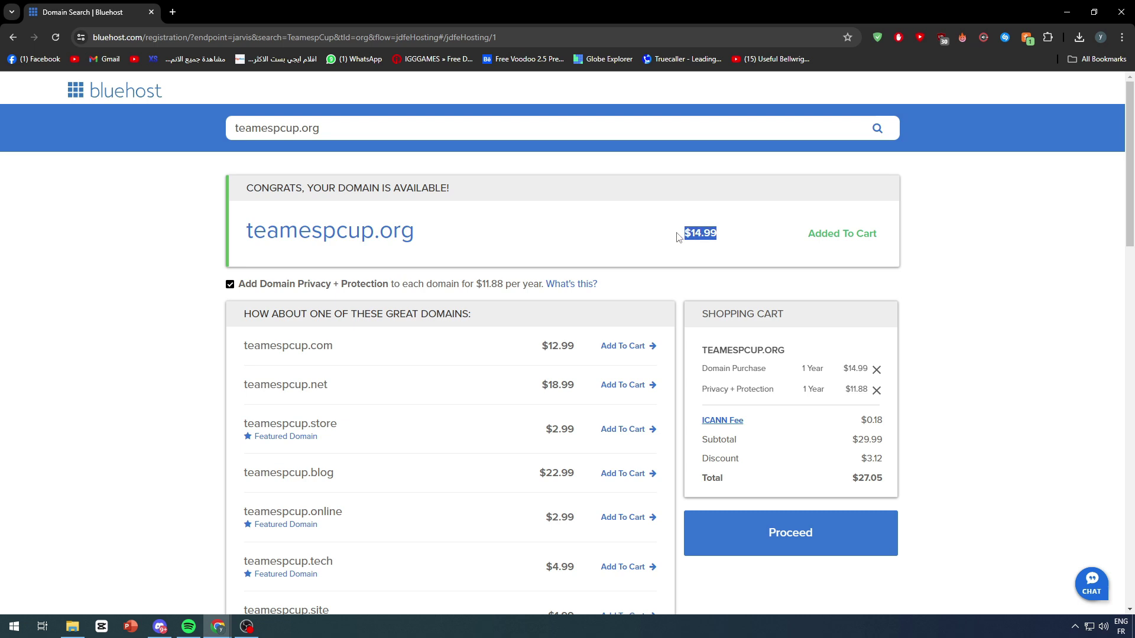
pyautogui.click(666, 235)
pyautogui.scroll(-3, 556, 228)
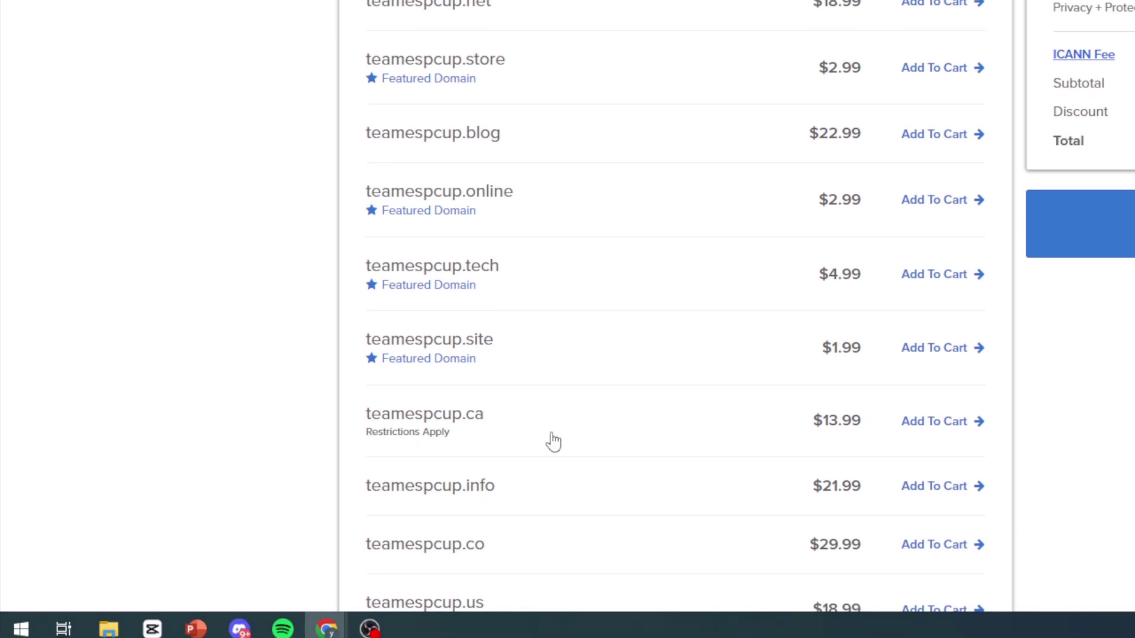
pyautogui.scroll(-3, 532, 459)
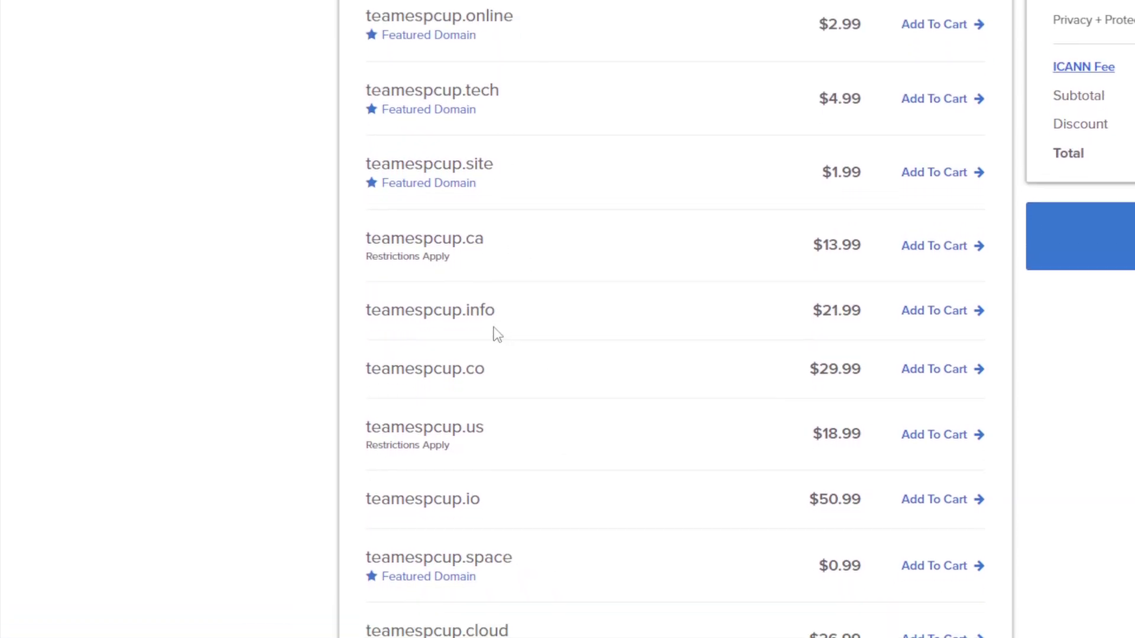
pyautogui.scroll(-3, 491, 337)
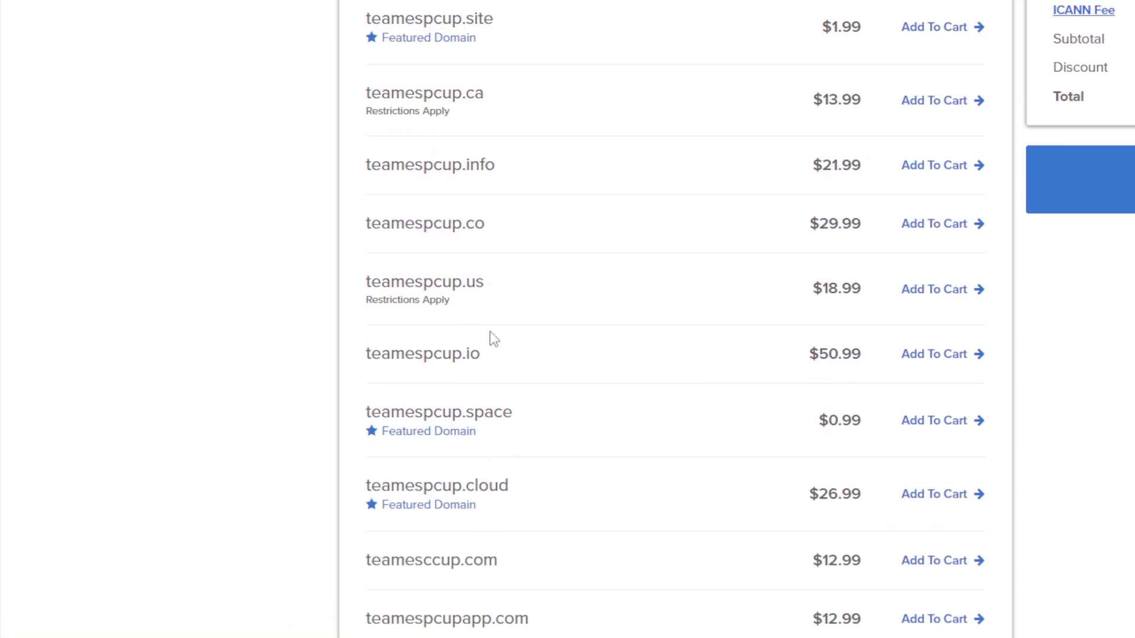
pyautogui.moveTo(493, 344)
pyautogui.scroll(-7, 527, 352)
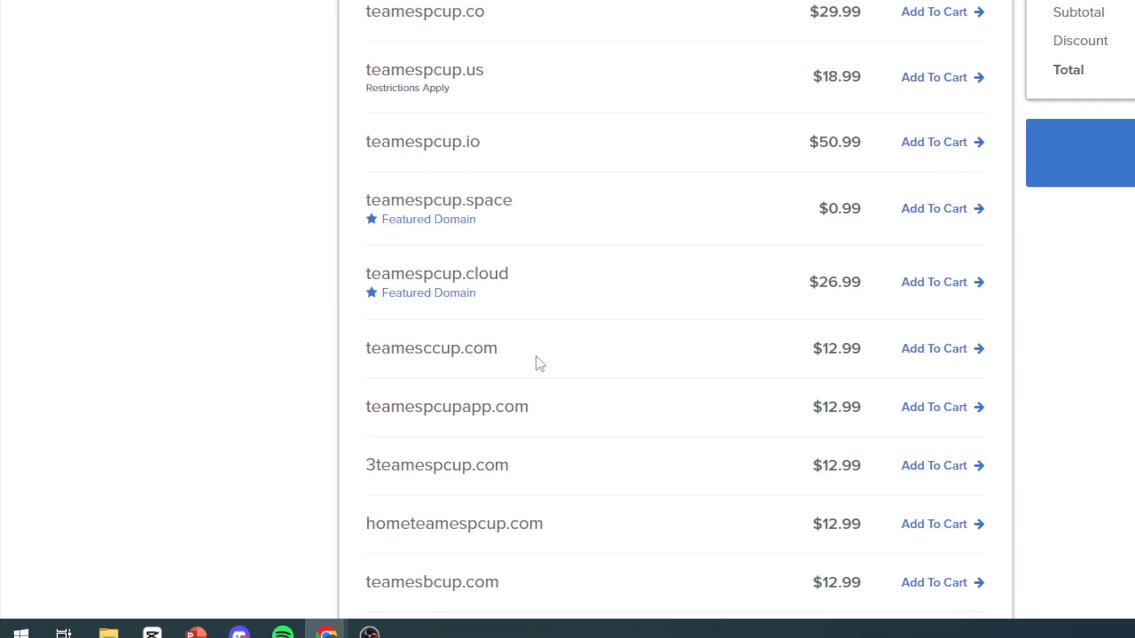
pyautogui.scroll(7, 578, 169)
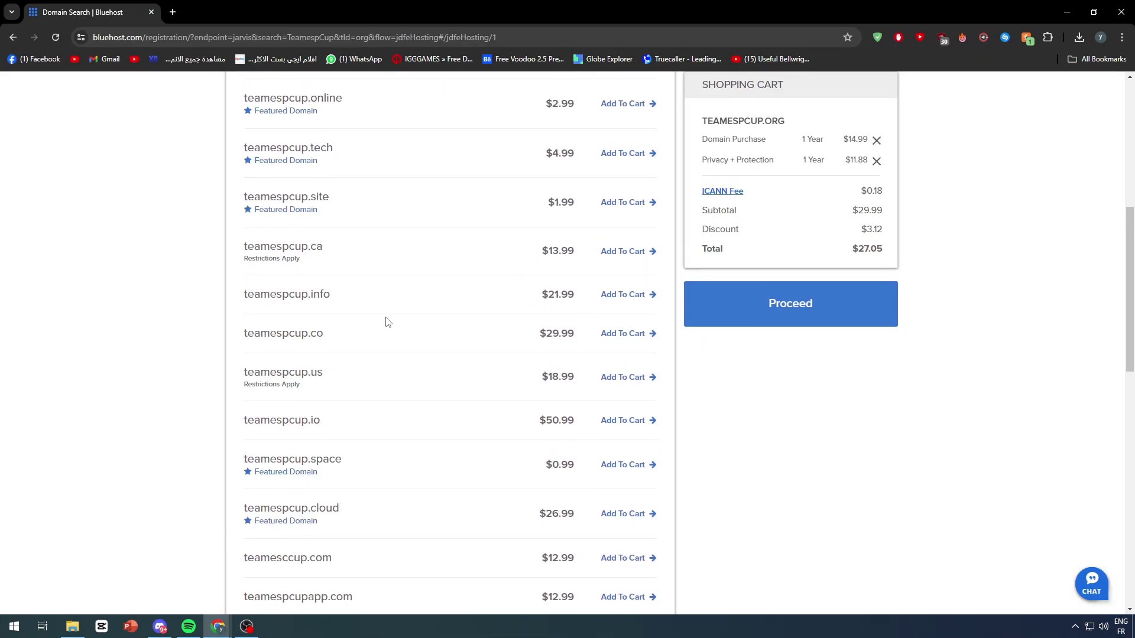
pyautogui.scroll(6, 393, 351)
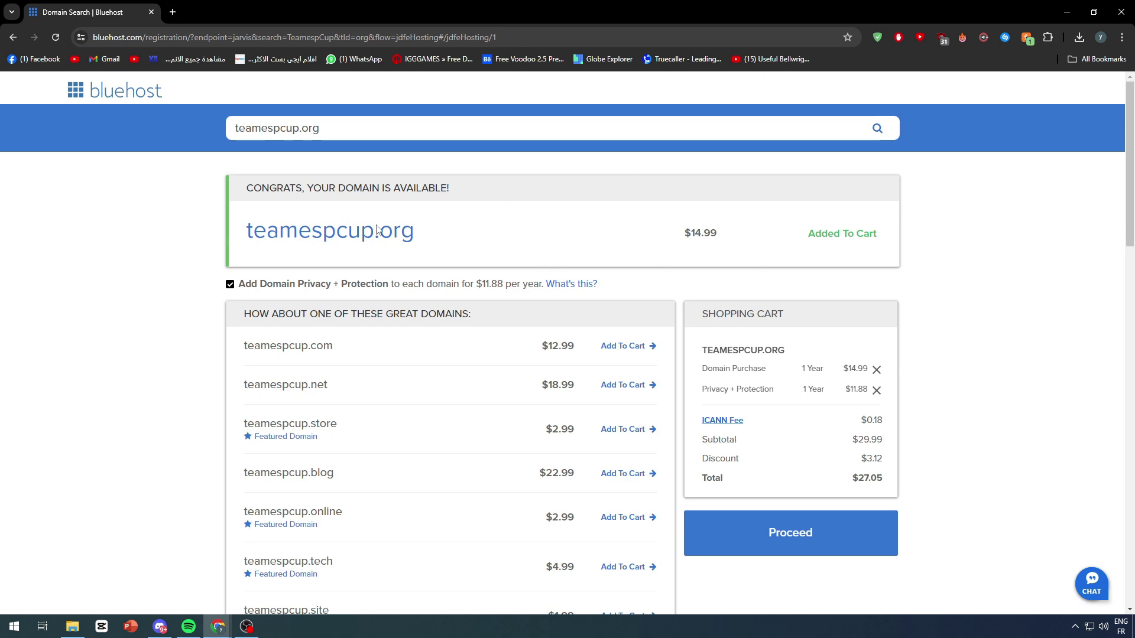
# Step: Remove Domain Privacy + Protection for teamespcup.org from the shopping cart and confirm the removal
pyautogui.scroll(-2, 529, 325)
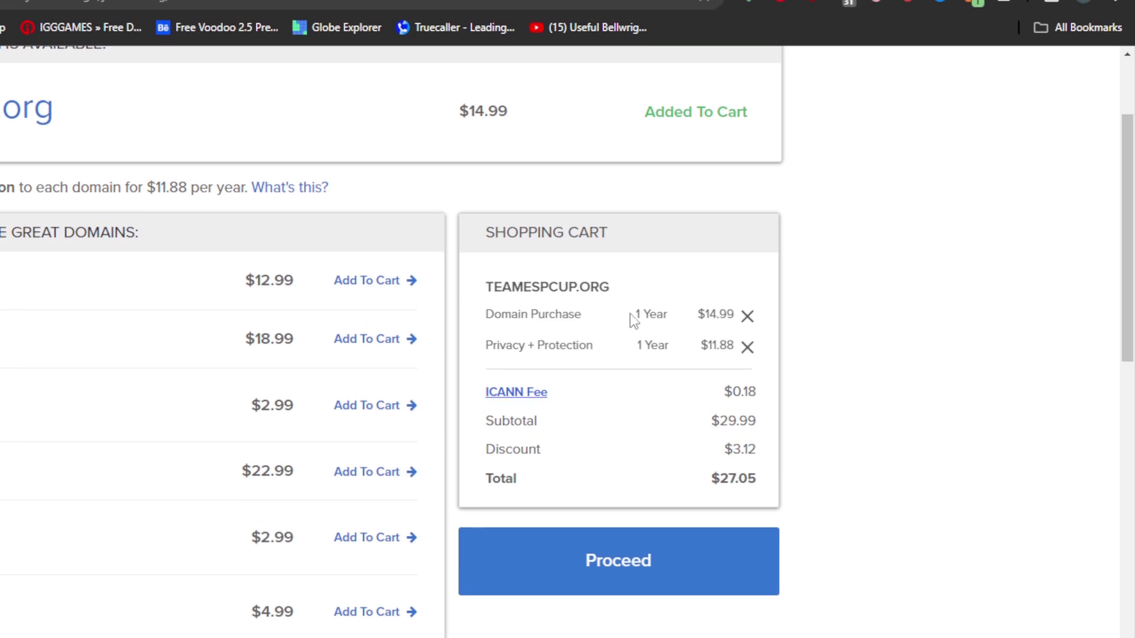
pyautogui.moveTo(490, 323); pyautogui.dragTo(583, 328)
pyautogui.click(656, 329)
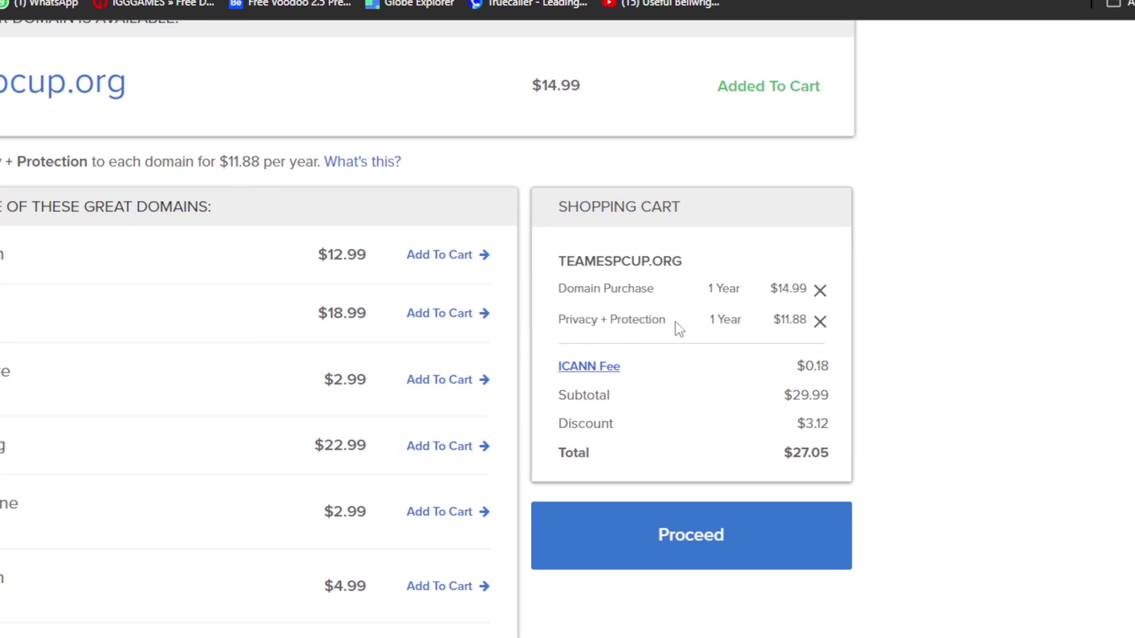
pyautogui.click(820, 321)
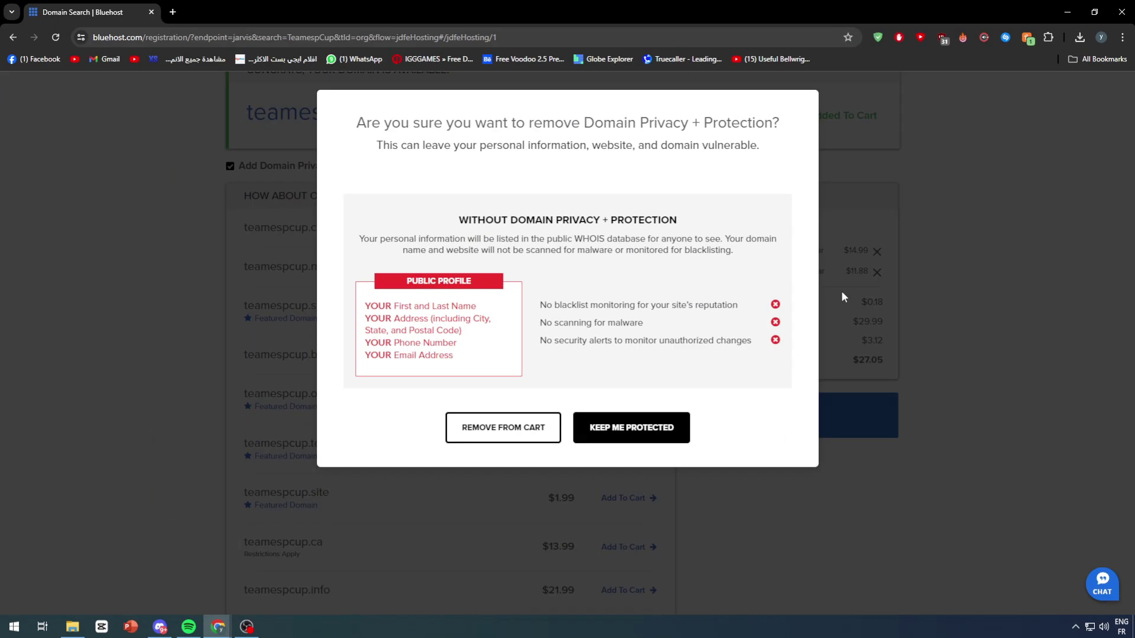
pyautogui.click(539, 438)
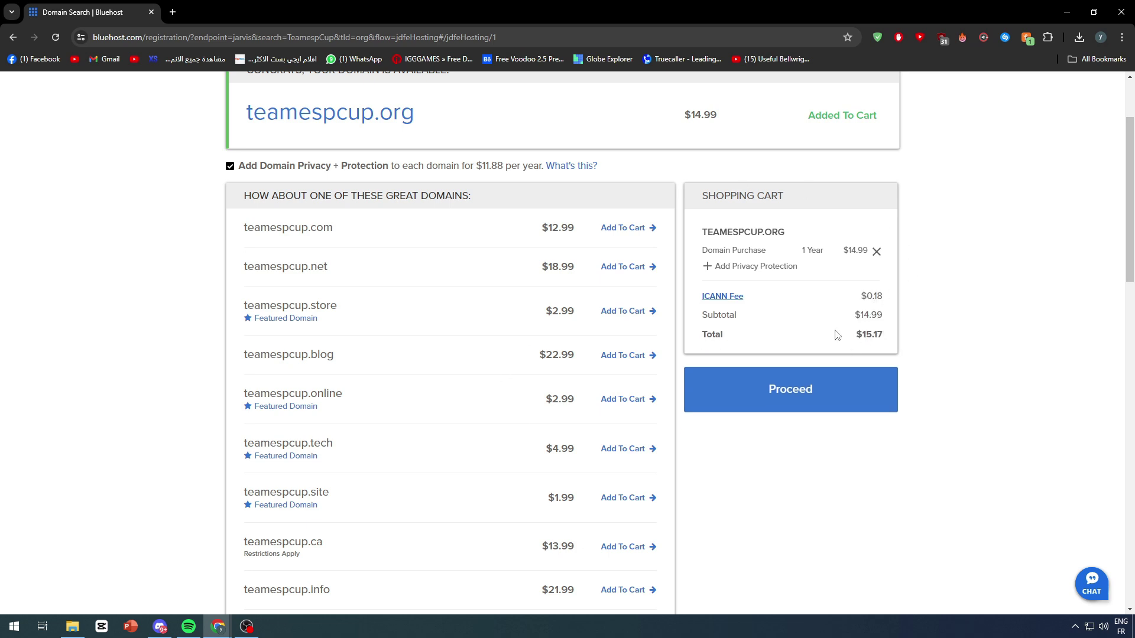
# Step: Proceed with the one-year teamespcup.org domain purchase in the shopping cart
pyautogui.scroll(1, 751, 319)
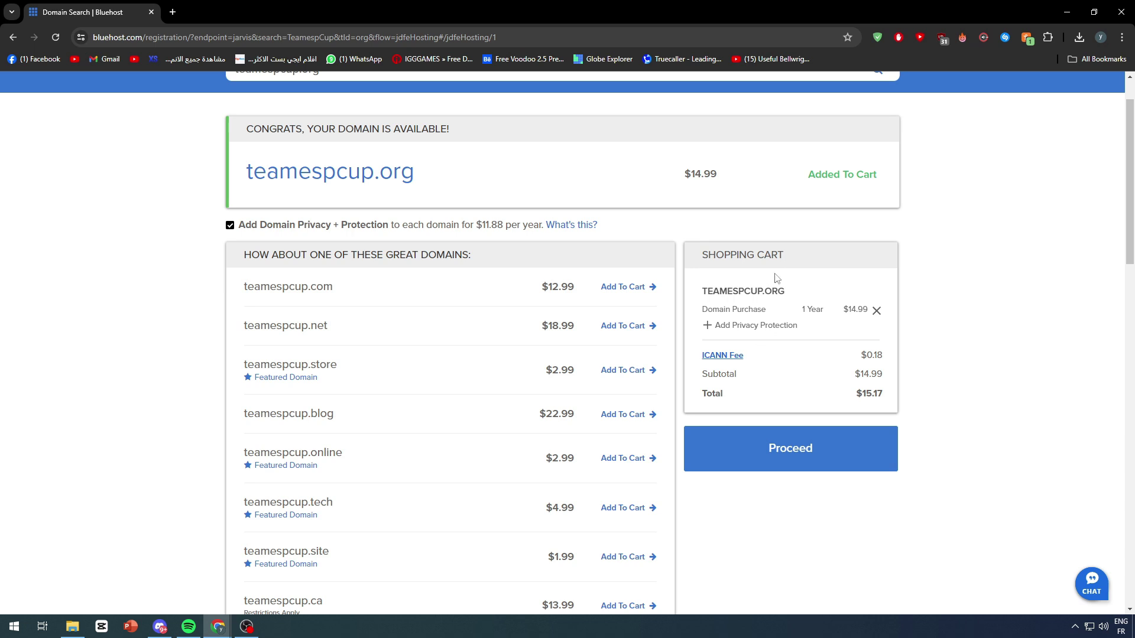
pyautogui.scroll(1, 774, 254)
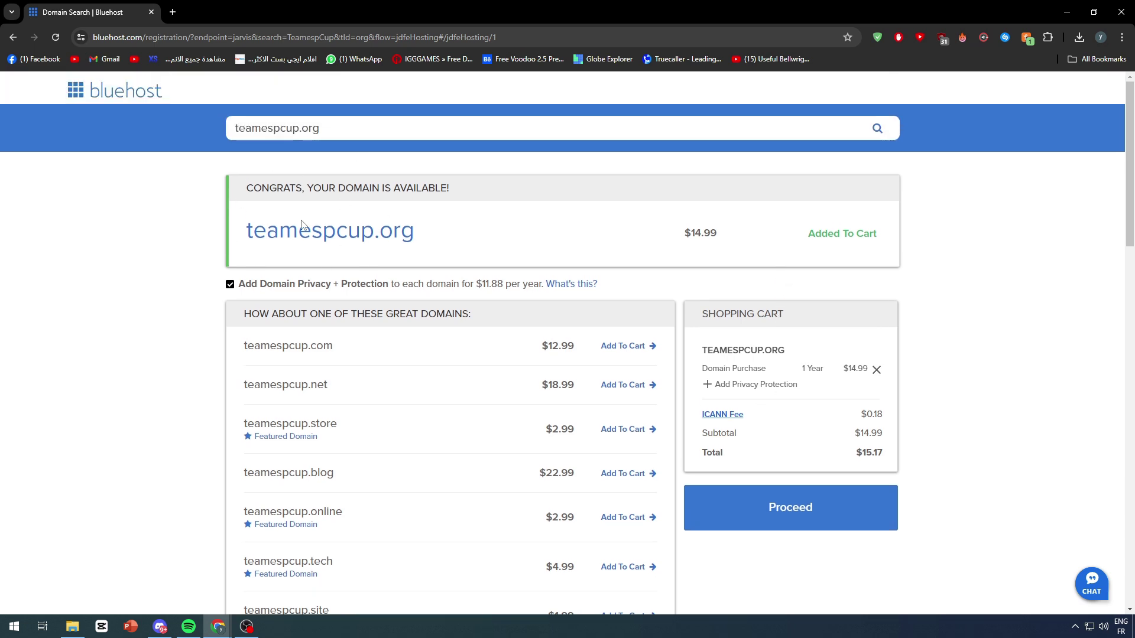
pyautogui.moveTo(229, 220); pyautogui.dragTo(496, 241)
pyautogui.click(497, 242)
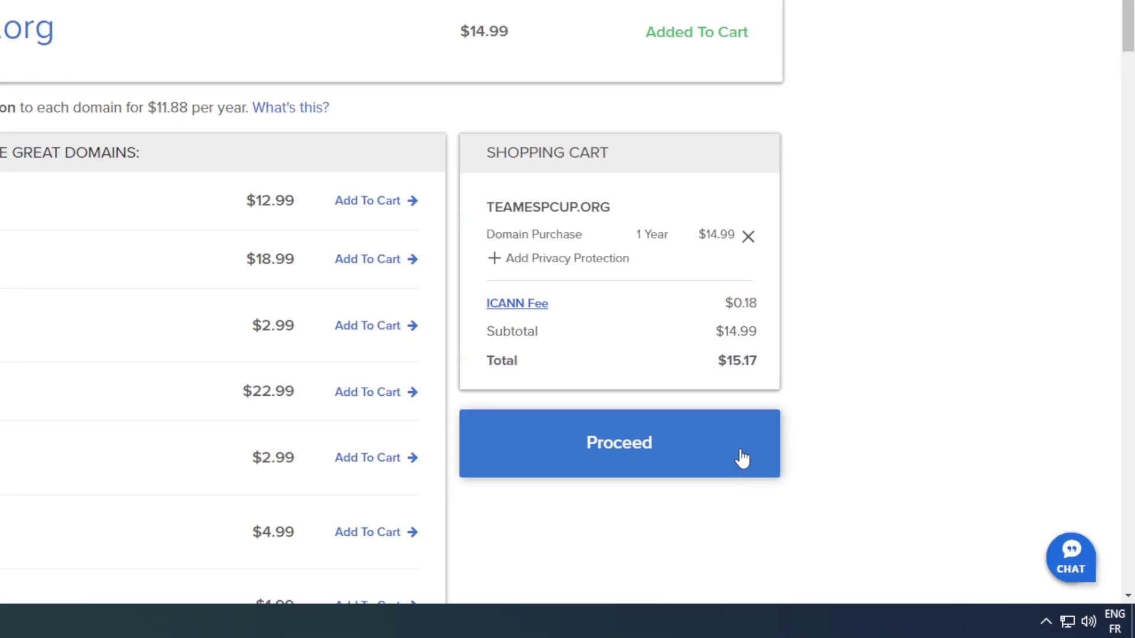
pyautogui.click(873, 516)
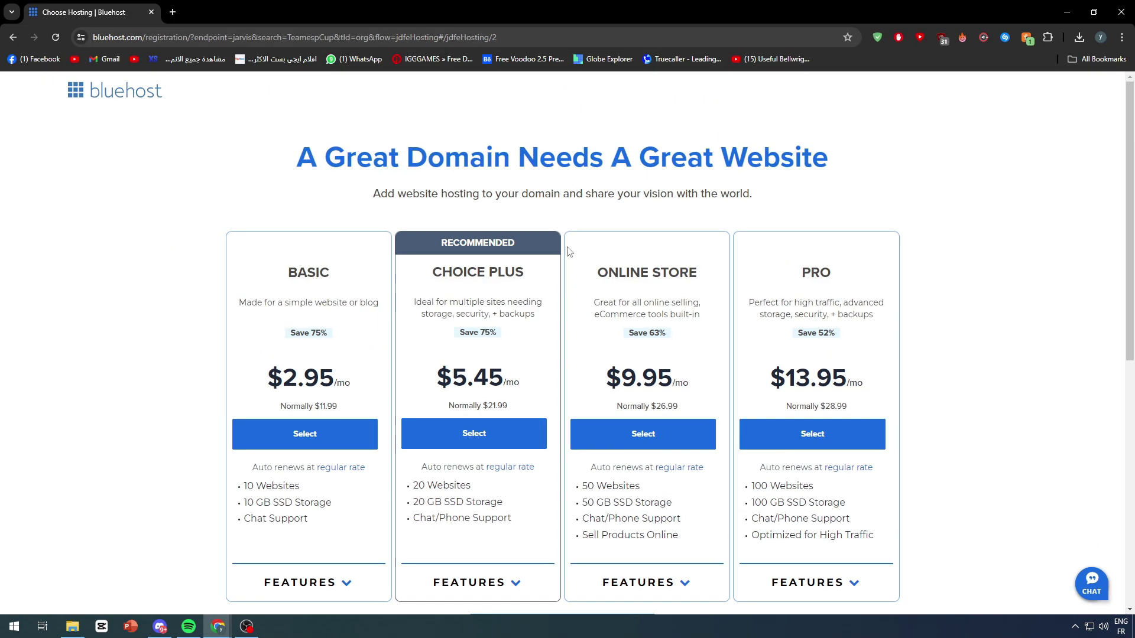
# Step: Decline the website hosting plans and continue with just the domain
pyautogui.moveTo(318, 153); pyautogui.dragTo(705, 171)
pyautogui.click(520, 173)
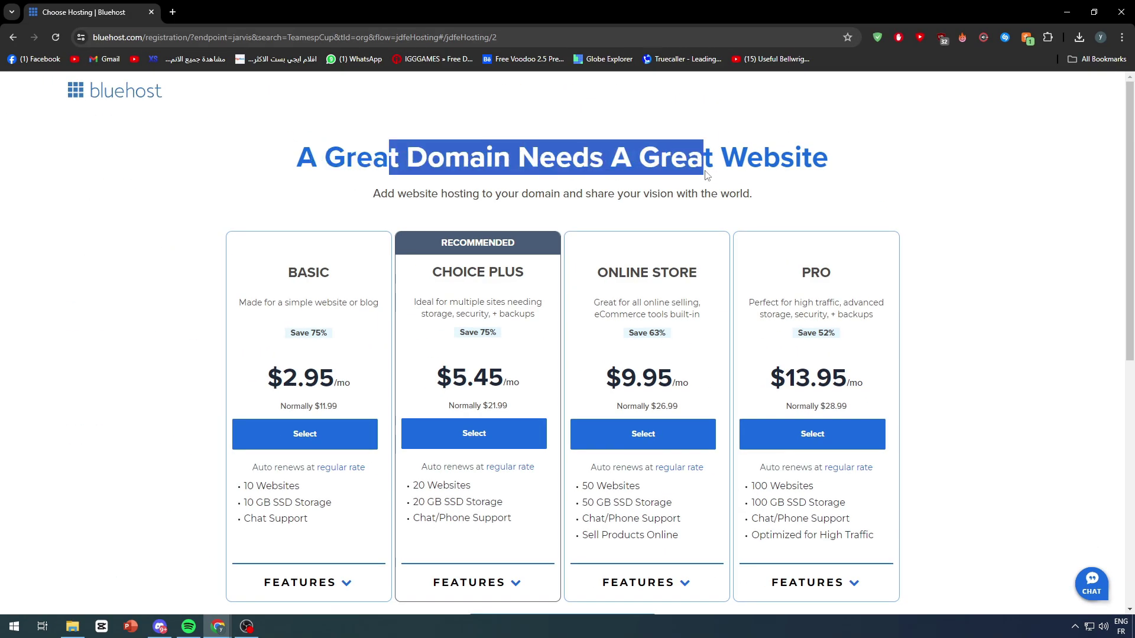
pyautogui.click(707, 175)
pyautogui.scroll(-1, 238, 142)
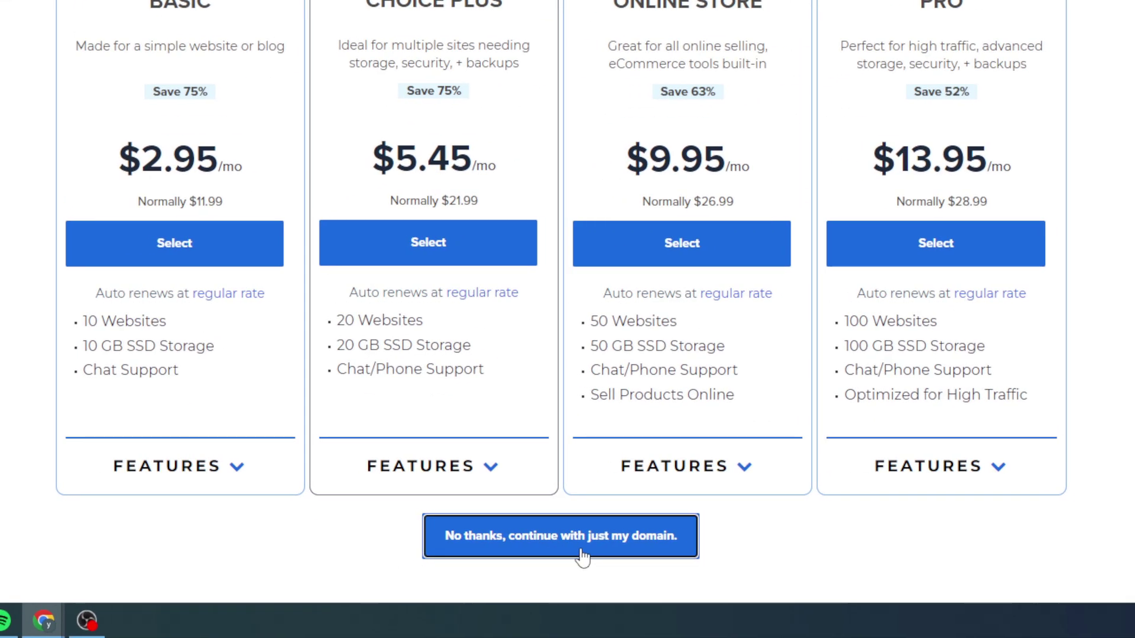
pyautogui.click(587, 582)
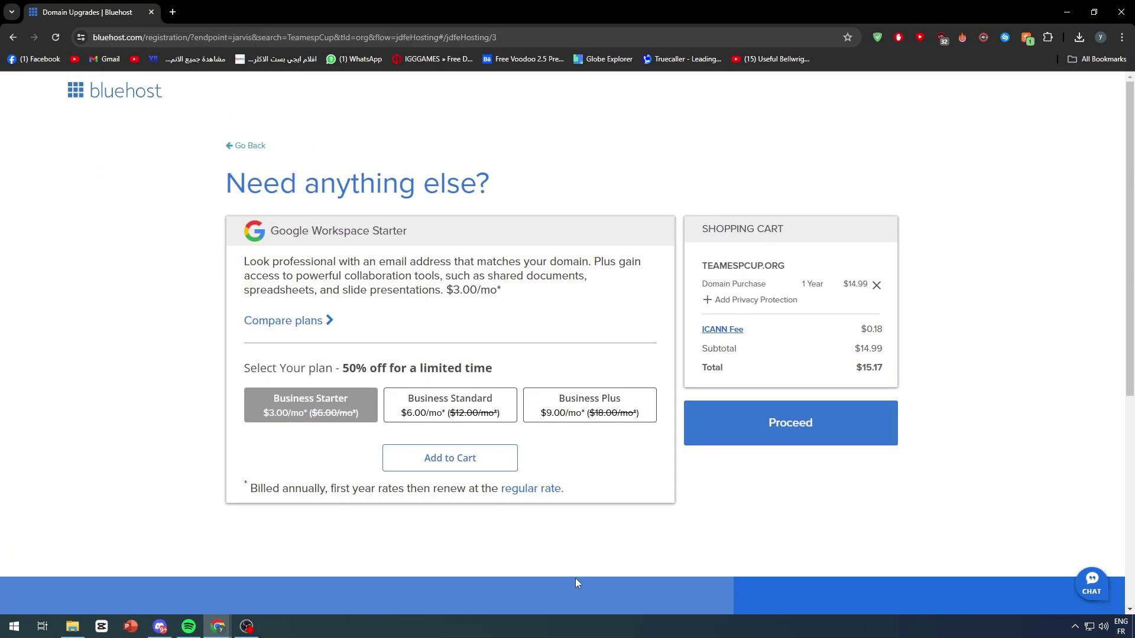
# Step: Skip the Google Workspace Starter offer and proceed to the checkout form
pyautogui.moveTo(230, 179); pyautogui.dragTo(512, 177)
pyautogui.click(512, 176)
pyautogui.scroll(-2, 514, 324)
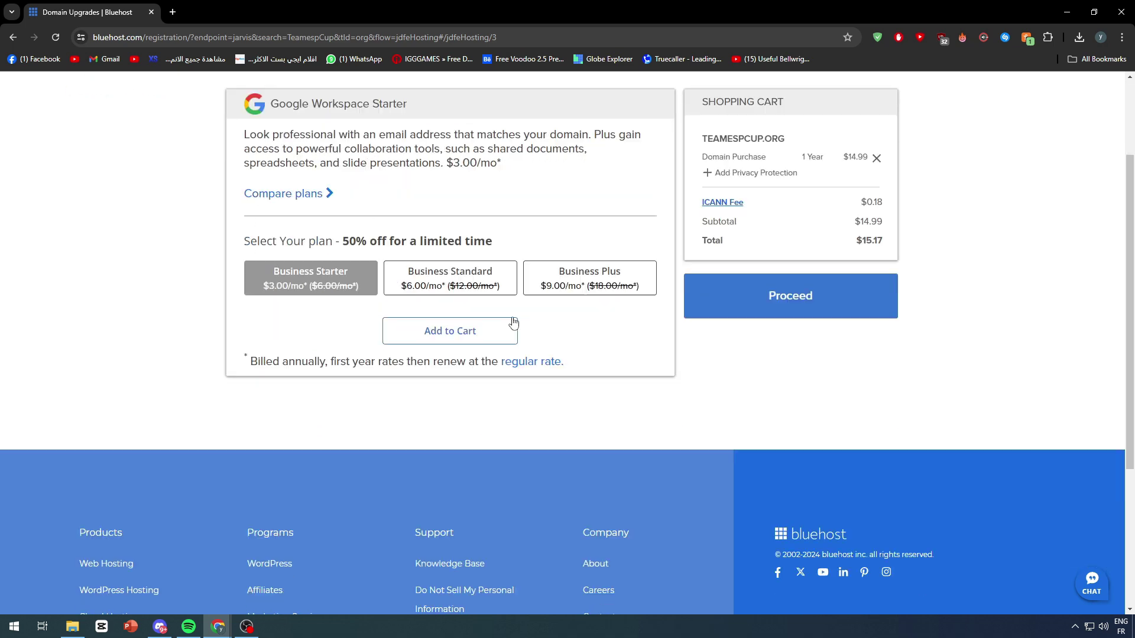
pyautogui.scroll(2, 578, 317)
pyautogui.click(757, 409)
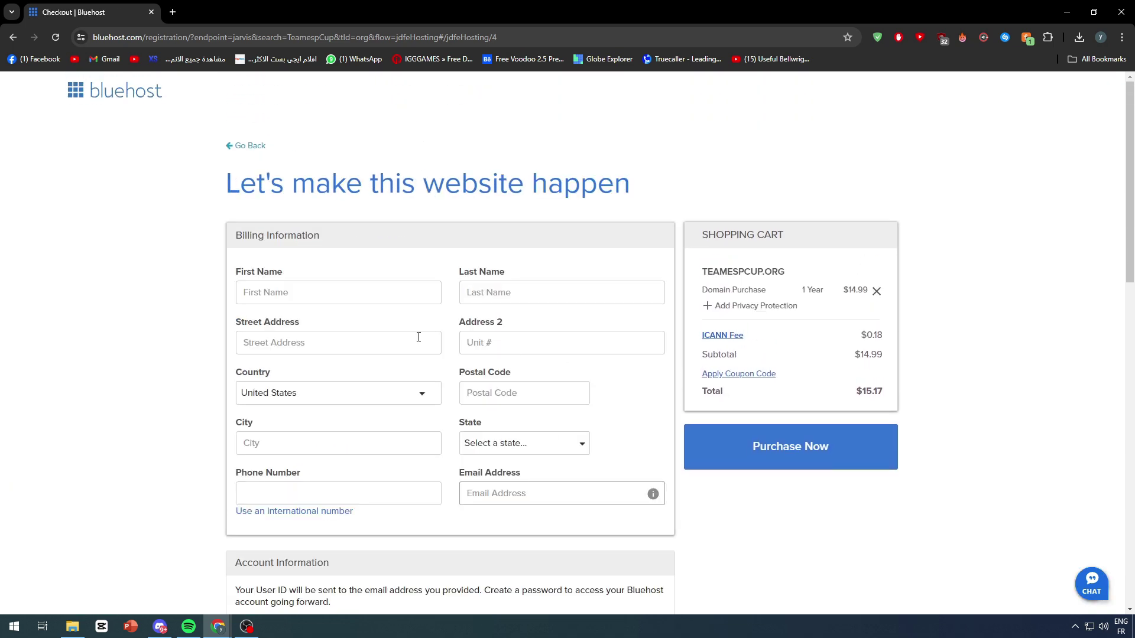
# Step: Review the billing, account and payment sections of the checkout form, and open the coupon code entry
pyautogui.scroll(-1, 300, 221)
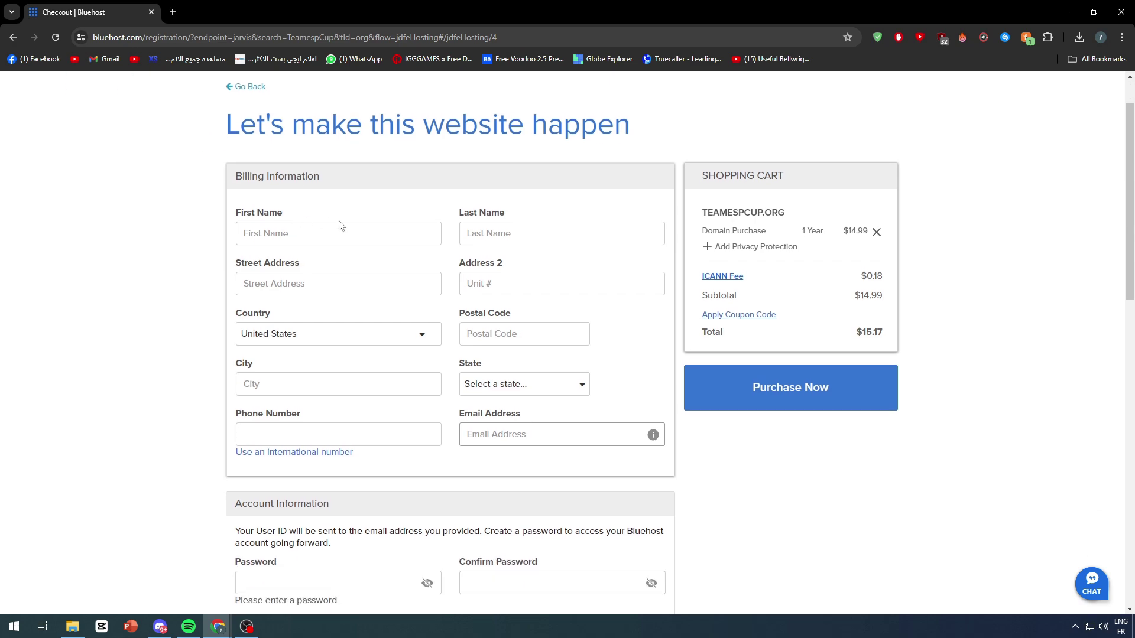
pyautogui.scroll(-8, 378, 243)
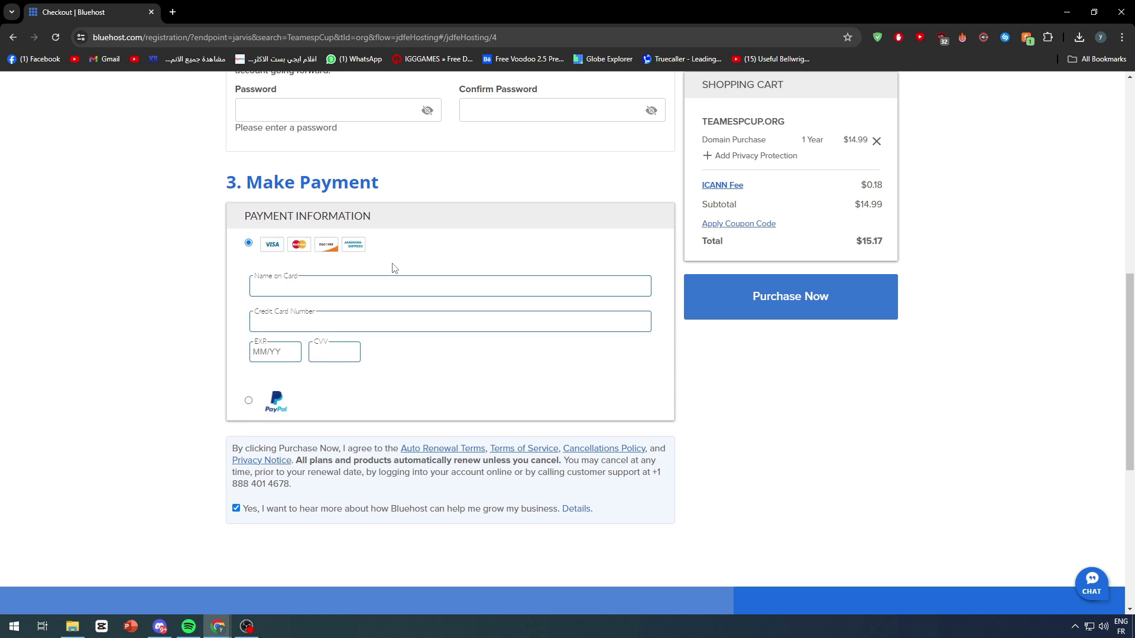
pyautogui.scroll(6, 398, 264)
pyautogui.scroll(2, 388, 262)
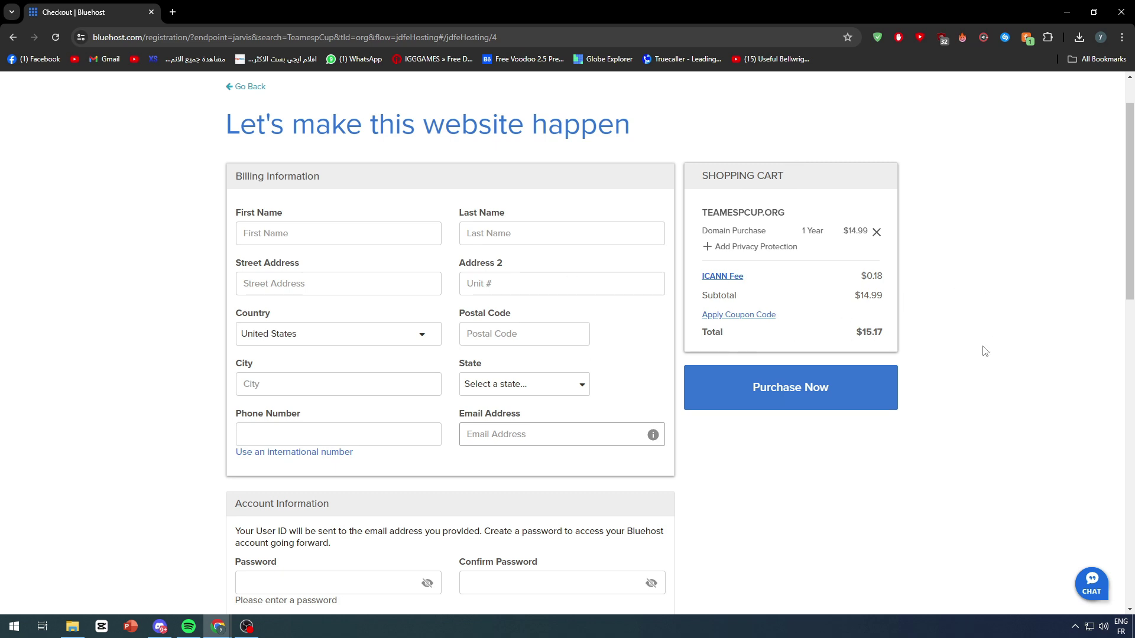
pyautogui.click(745, 315)
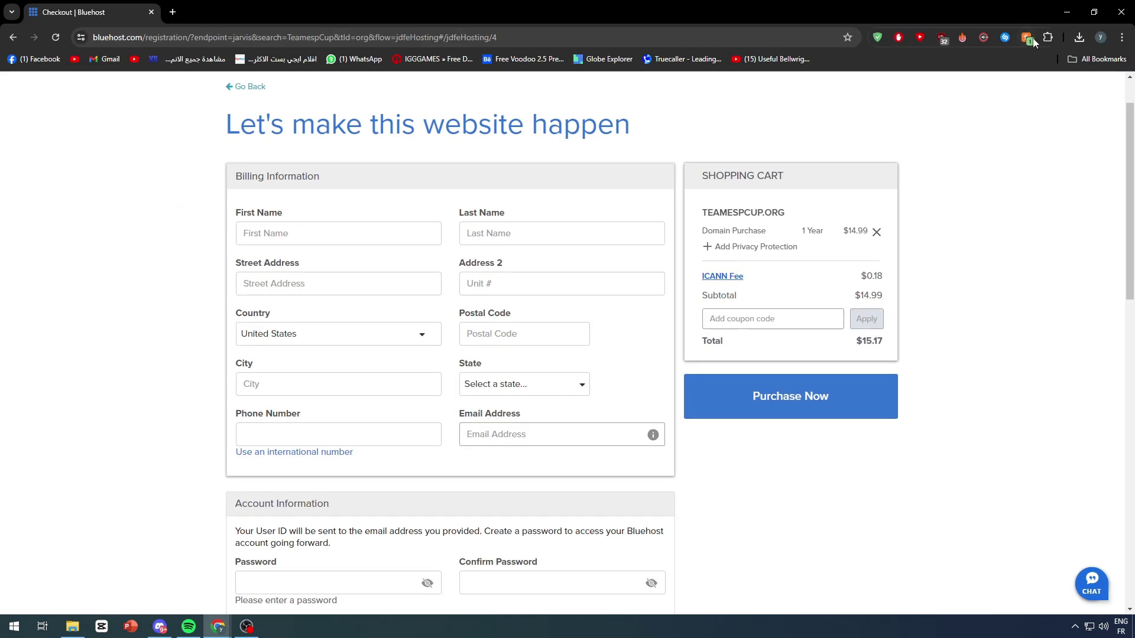
# Step: Check the Honey extension for Bluehost coupon codes and rewards, including its option to add a code
pyautogui.click(1028, 39)
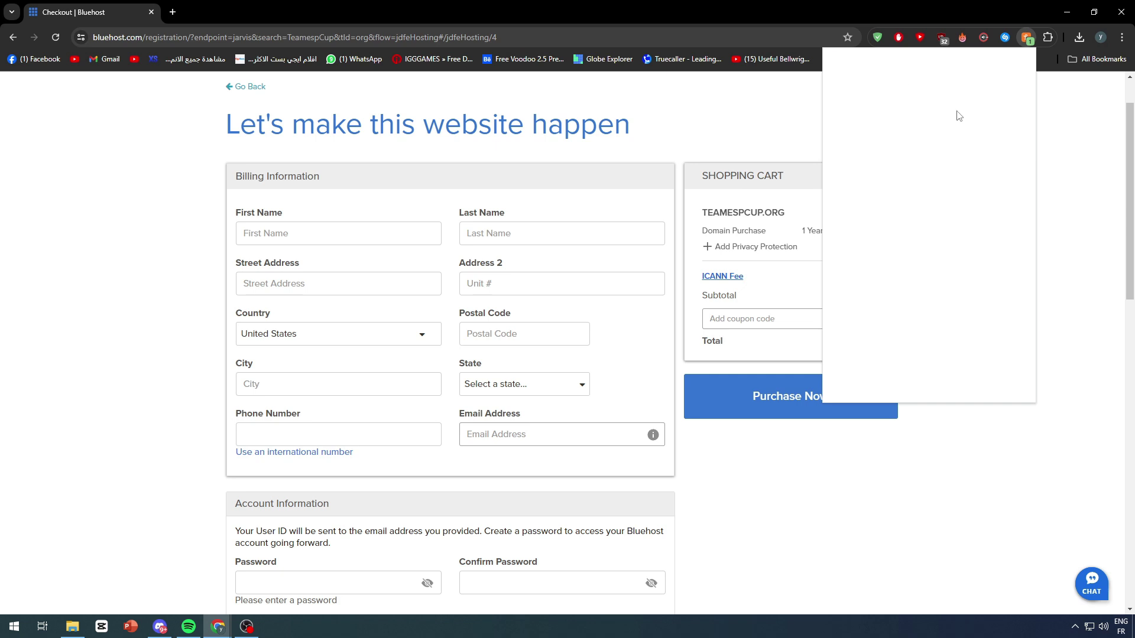
pyautogui.click(1025, 40)
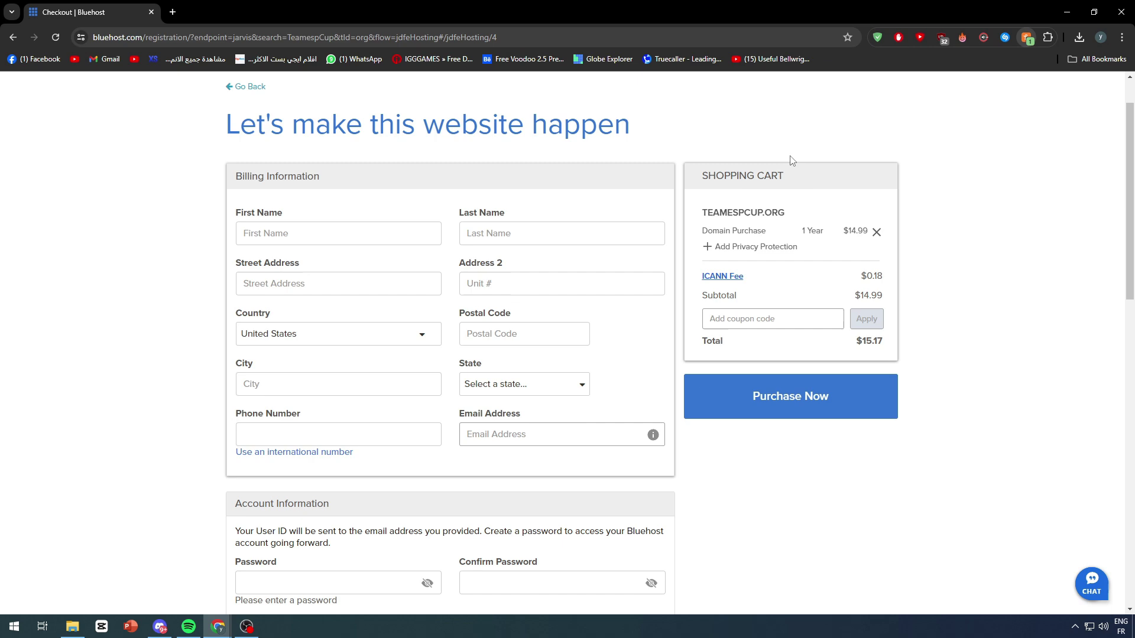
pyautogui.click(1032, 38)
pyautogui.scroll(-6, 950, 309)
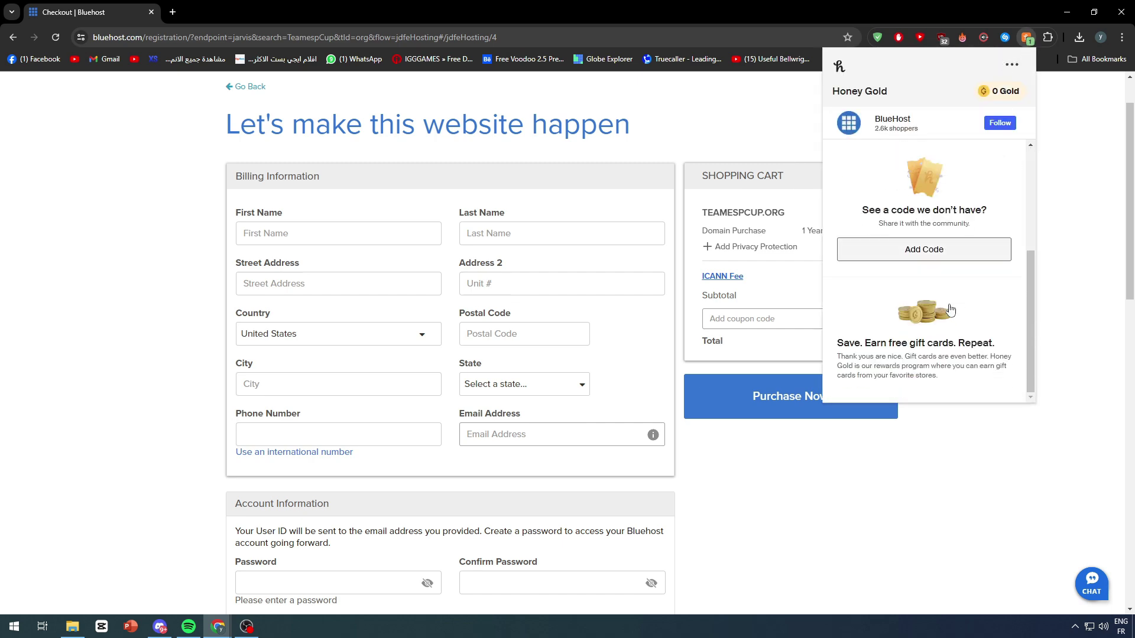
pyautogui.scroll(4, 950, 310)
pyautogui.scroll(-3, 943, 290)
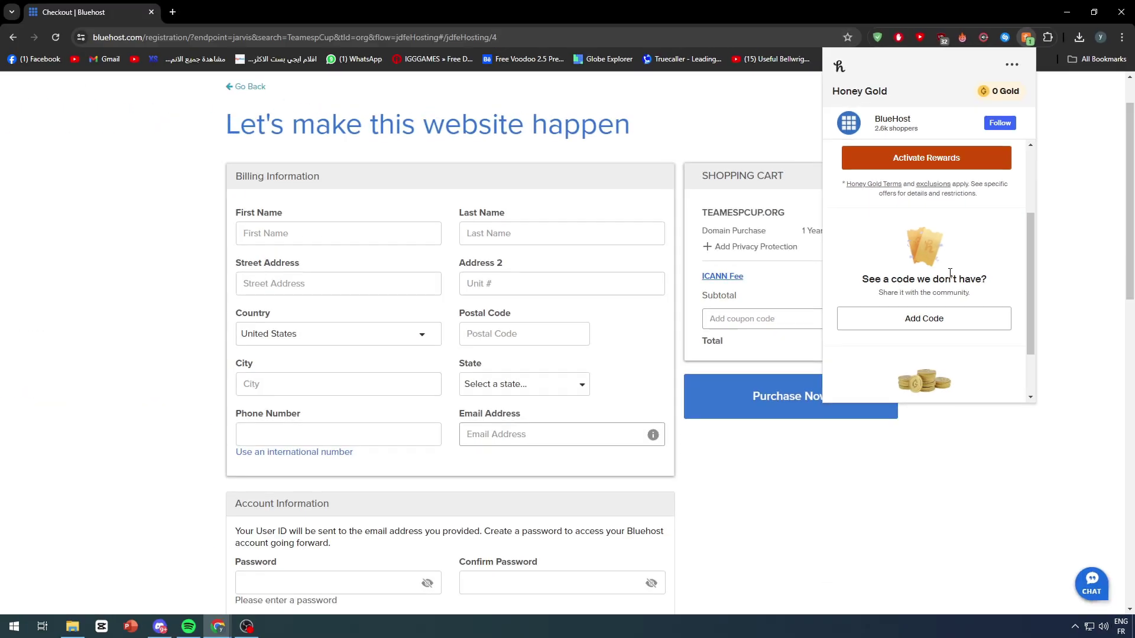
pyautogui.click(927, 322)
pyautogui.click(1016, 154)
pyautogui.click(1026, 38)
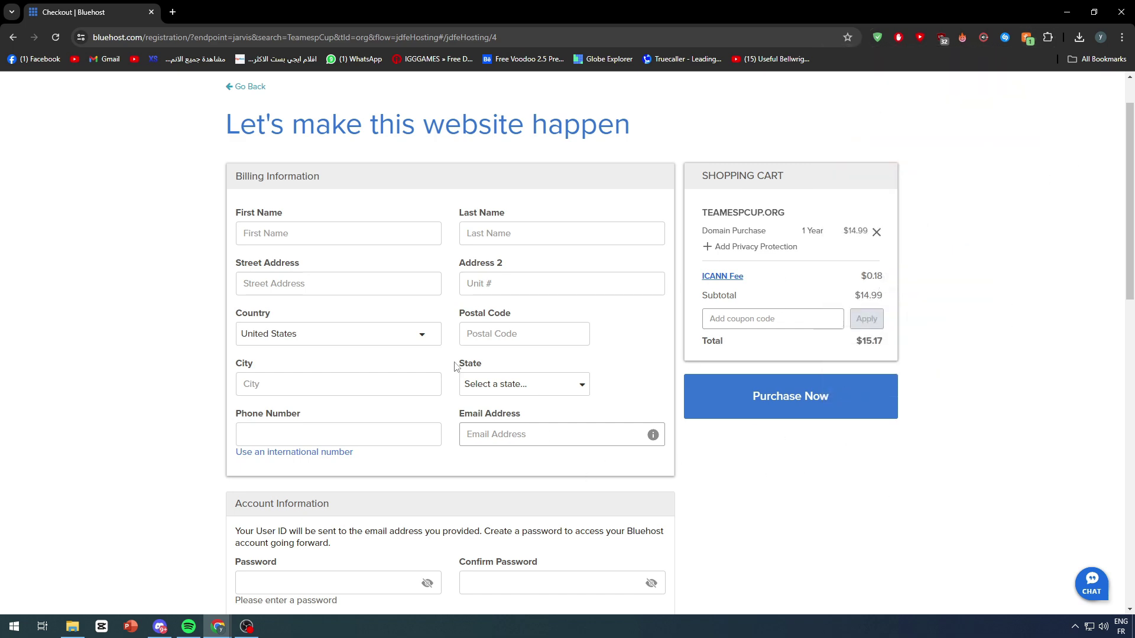
# Step: Review the account information fields and the credit card and PayPal payment options on the checkout form
pyautogui.scroll(-5, 452, 385)
pyautogui.scroll(2, 375, 242)
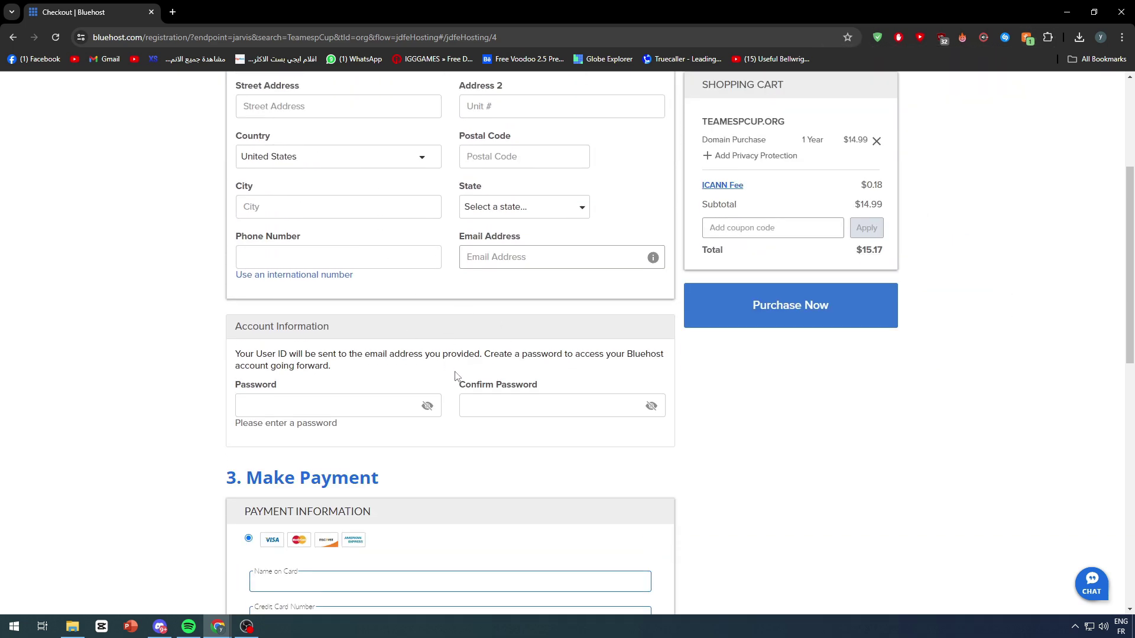
pyautogui.scroll(-4, 455, 375)
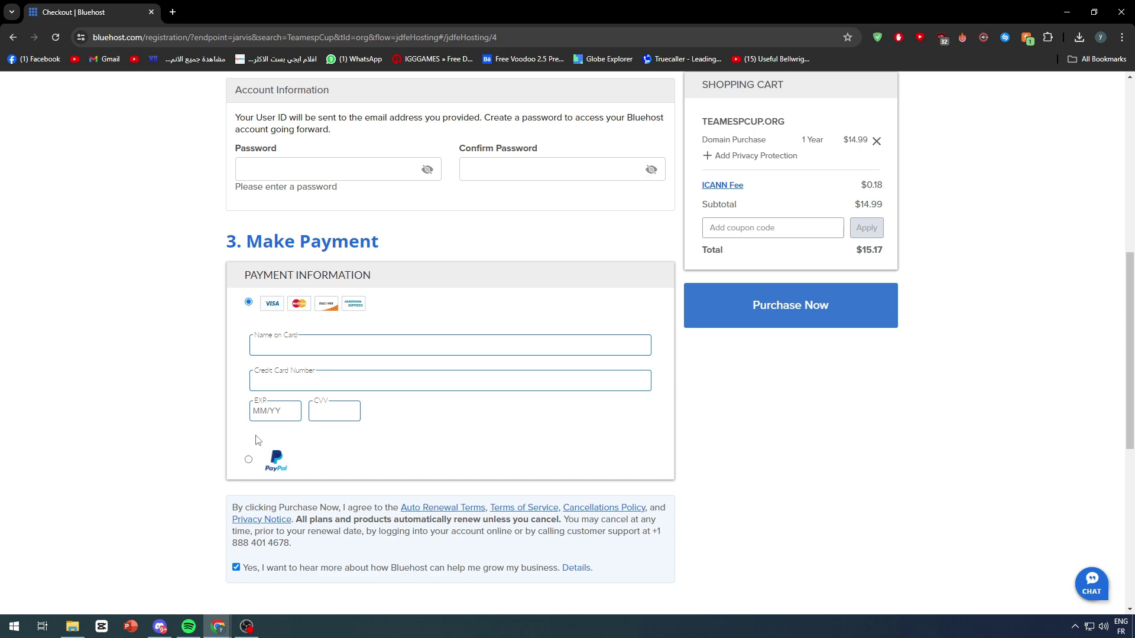
pyautogui.scroll(-3, 258, 440)
pyautogui.scroll(6, 296, 434)
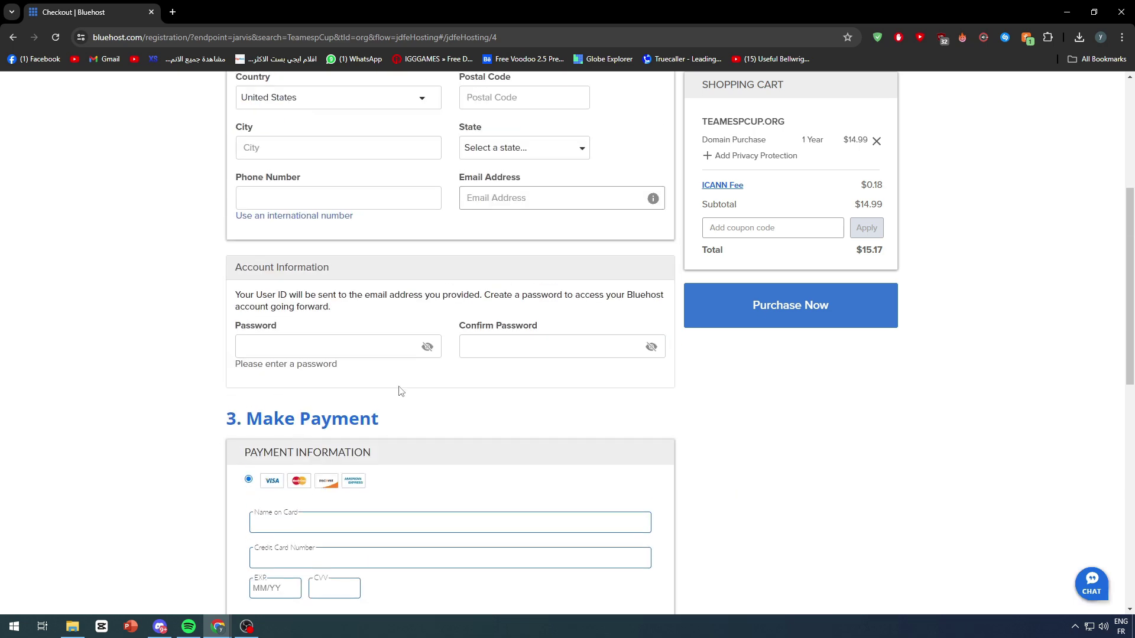
pyautogui.scroll(-2, 363, 504)
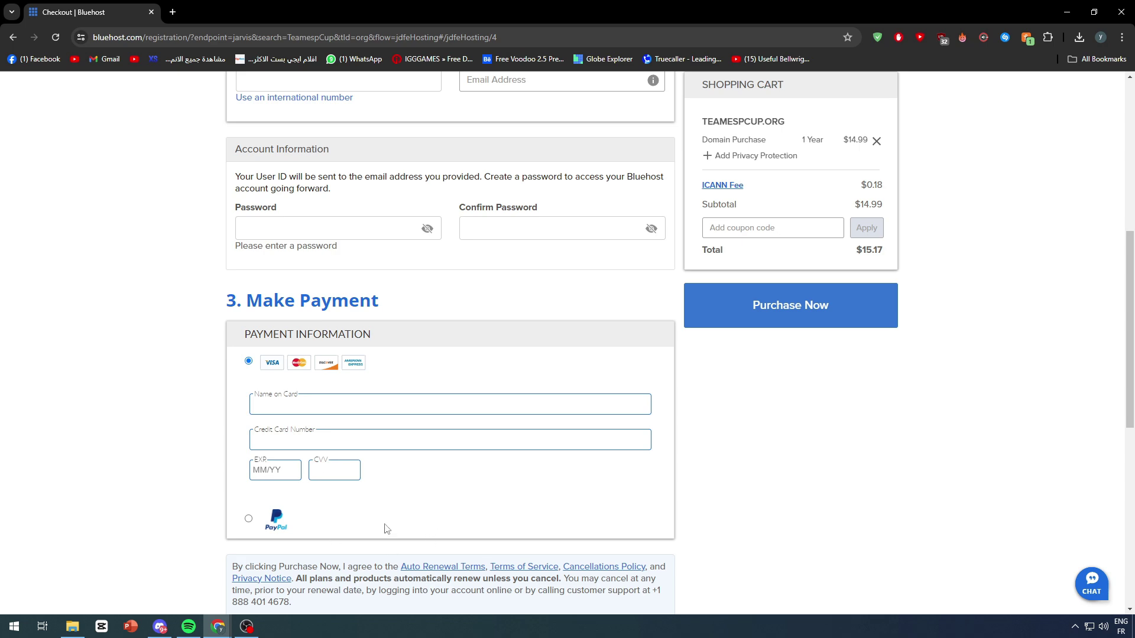
pyautogui.scroll(3, 808, 524)
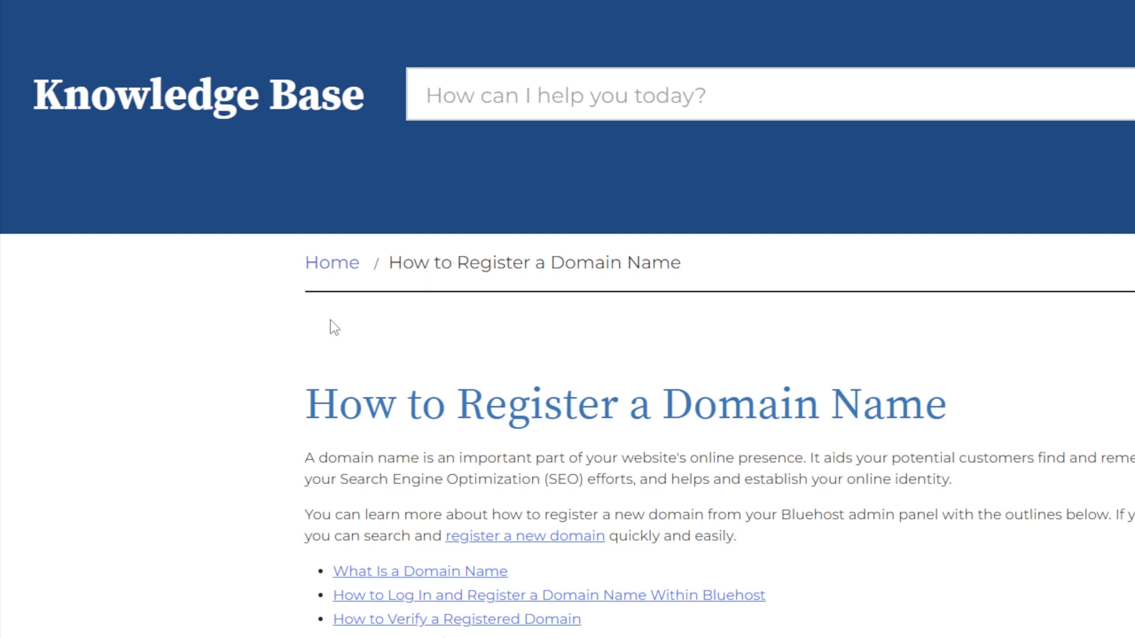
# Step: Read the introduction, outline and domain name definition in Bluehost's Knowledge Base article "How to Register a Domain Name"
pyautogui.scroll(-2, 331, 320)
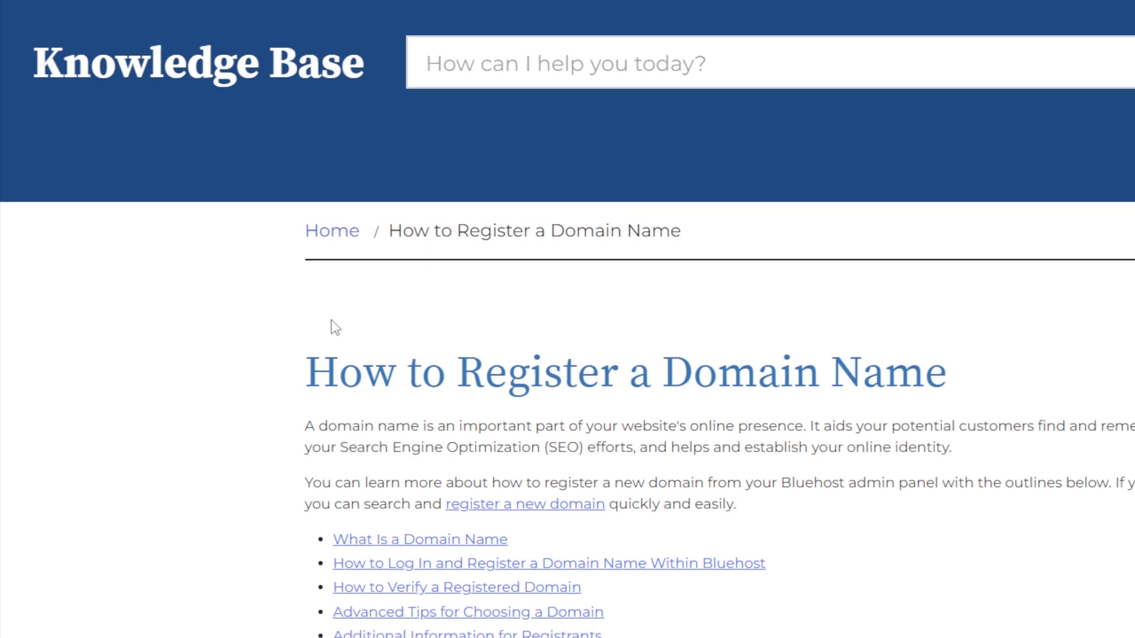
pyautogui.moveTo(306, 314); pyautogui.dragTo(888, 316)
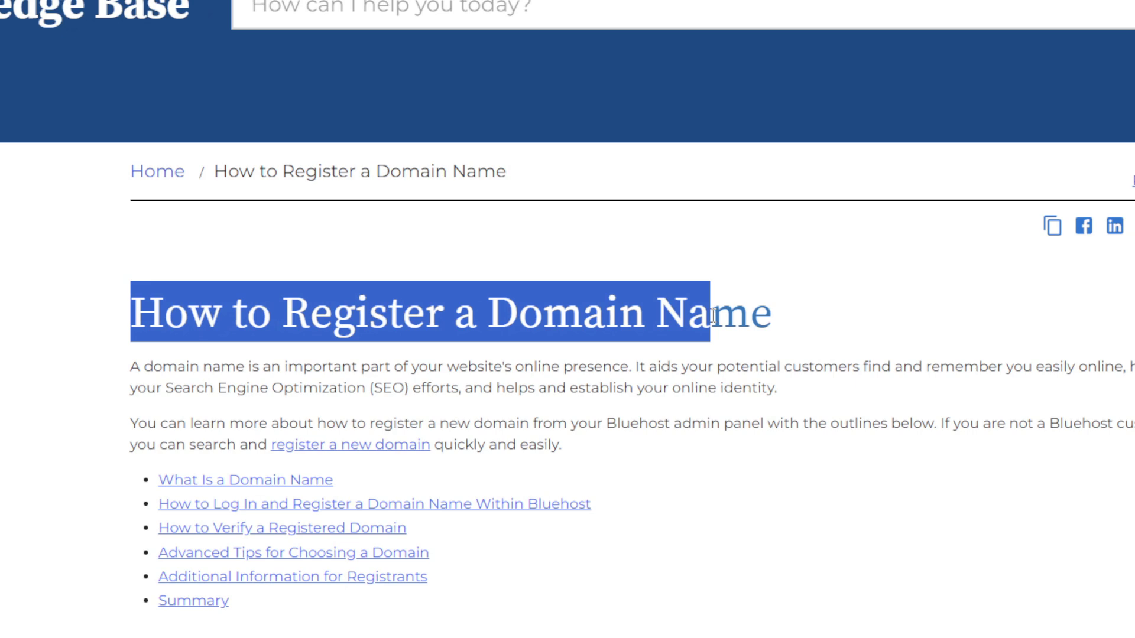
pyautogui.moveTo(714, 315); pyautogui.dragTo(798, 321)
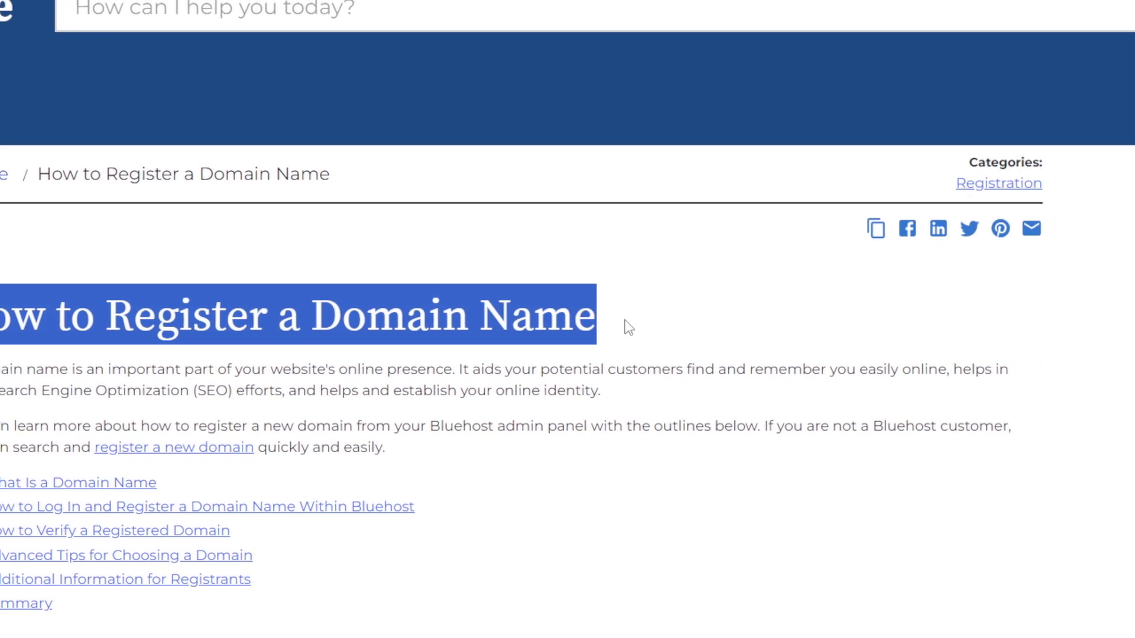
pyautogui.click(177, 374)
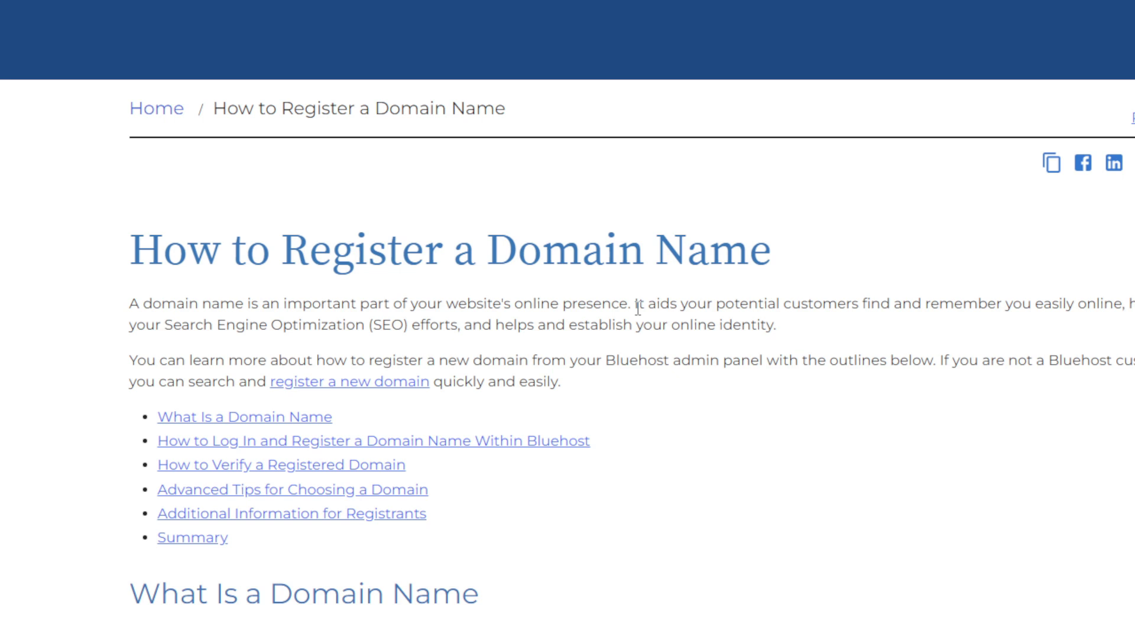
pyautogui.scroll(-4, 638, 307)
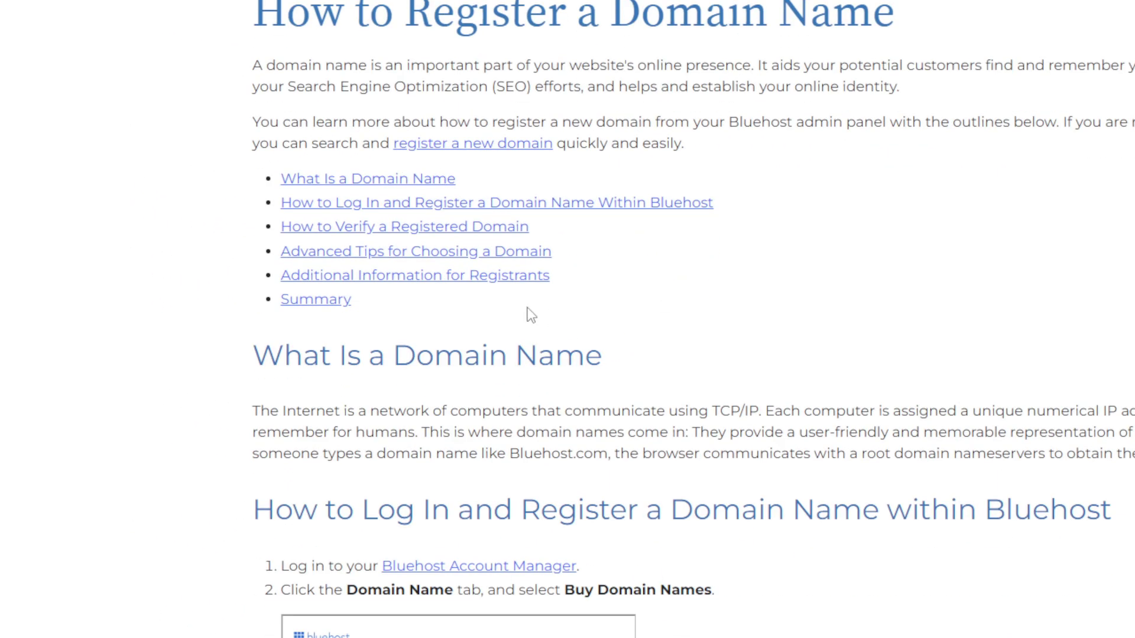
pyautogui.scroll(-2, 449, 319)
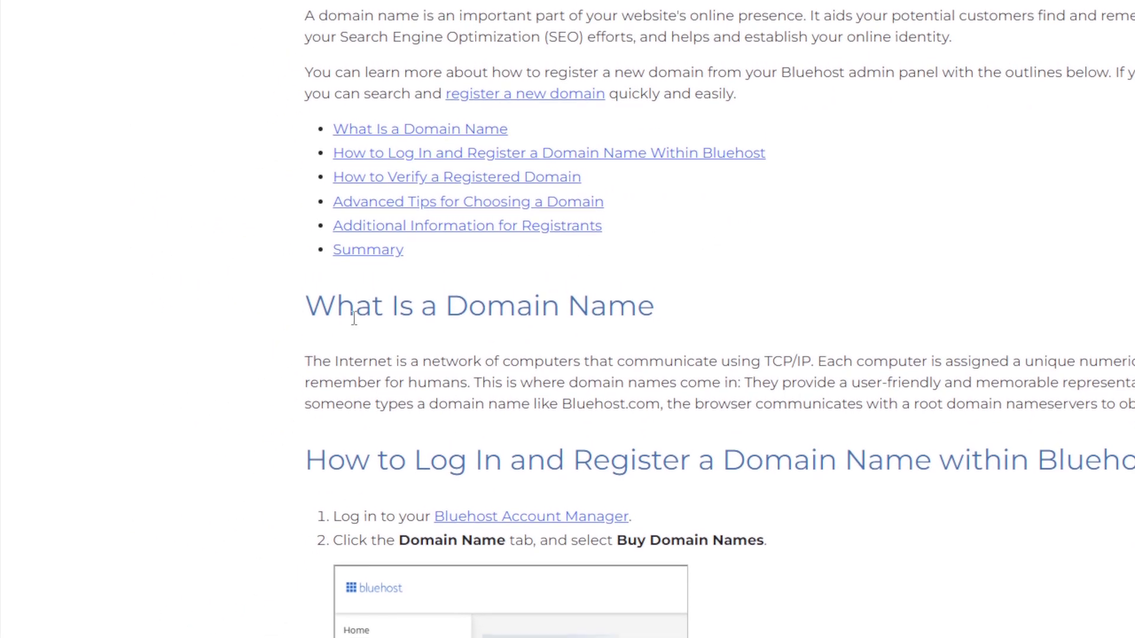
pyautogui.scroll(-1, 348, 327)
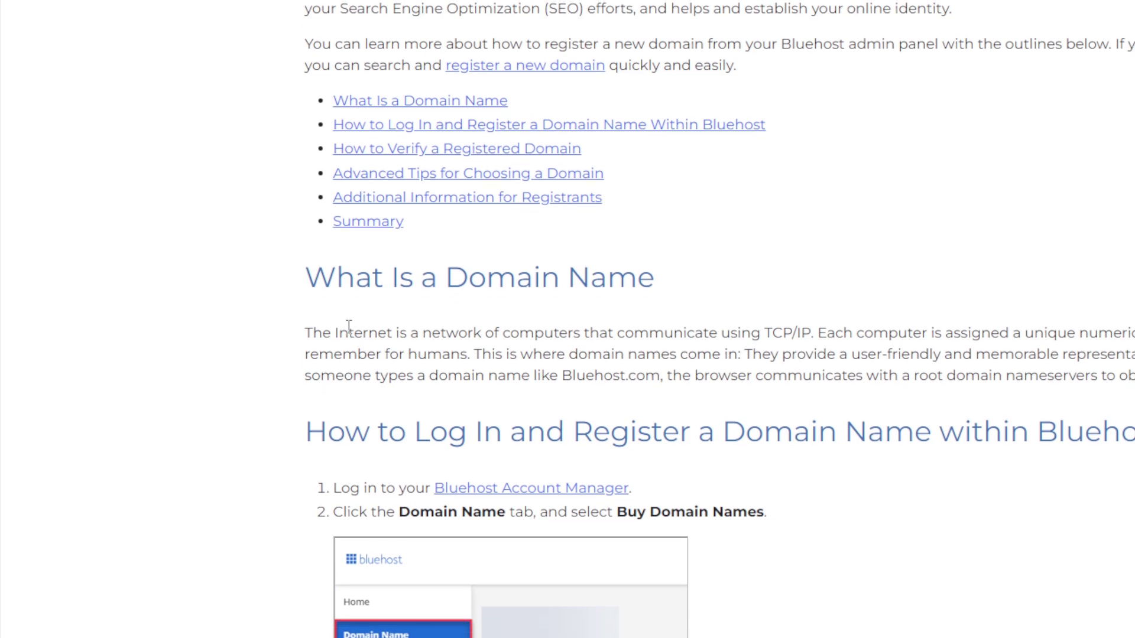
# Step: Read the article's instructions for logging in, searching for a domain, choosing private registration and submitting payment
pyautogui.scroll(-2, 347, 319)
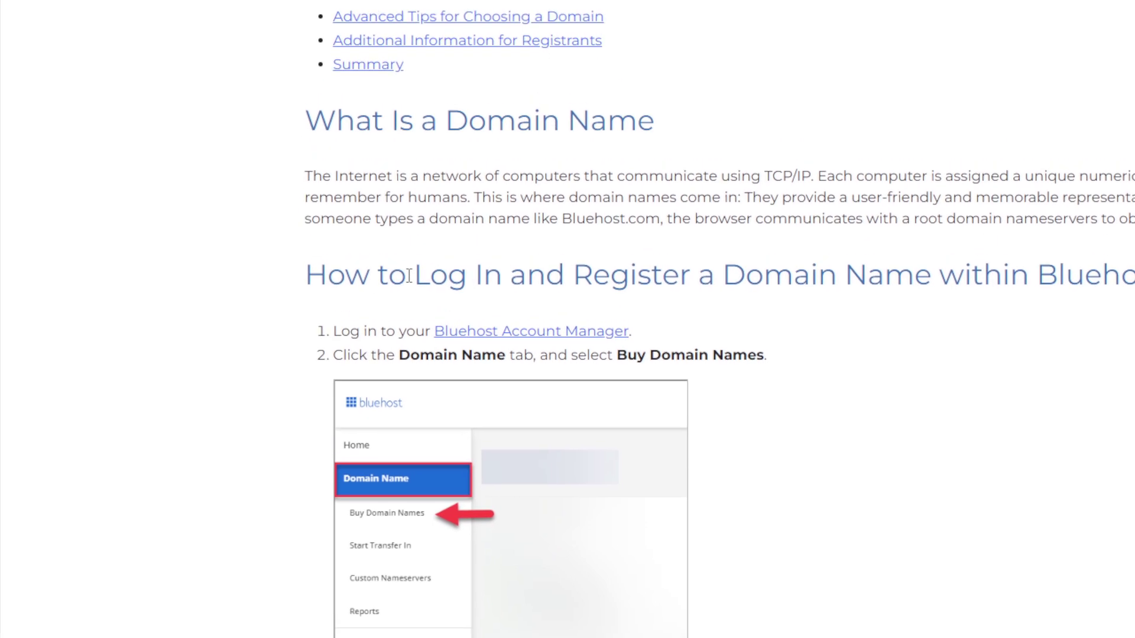
pyautogui.scroll(-2, 418, 322)
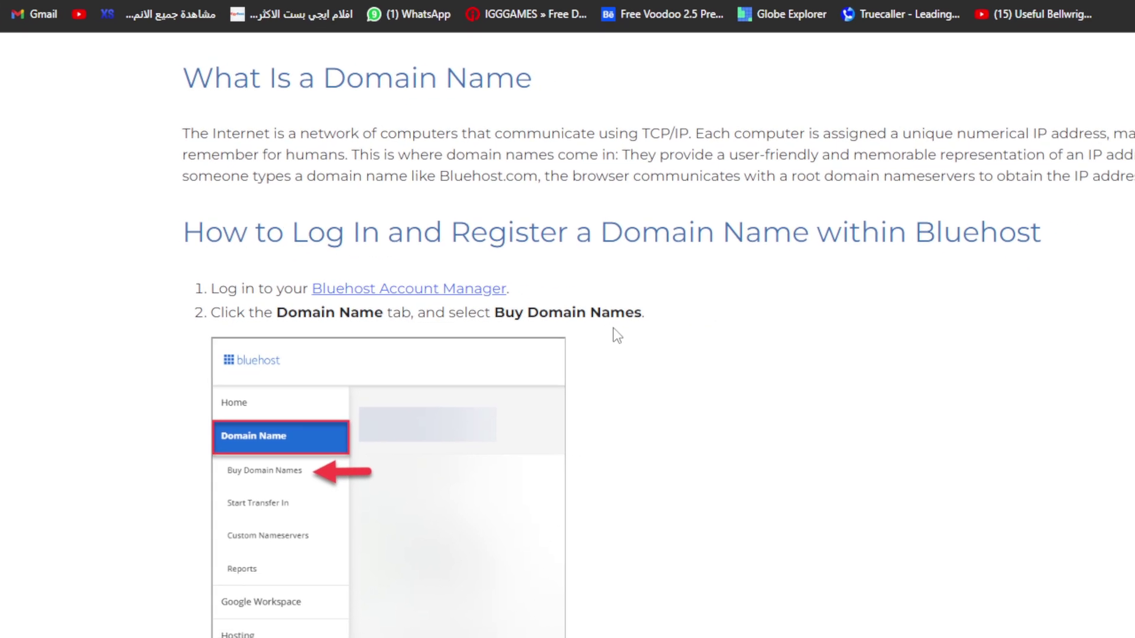
pyautogui.scroll(-7, 580, 449)
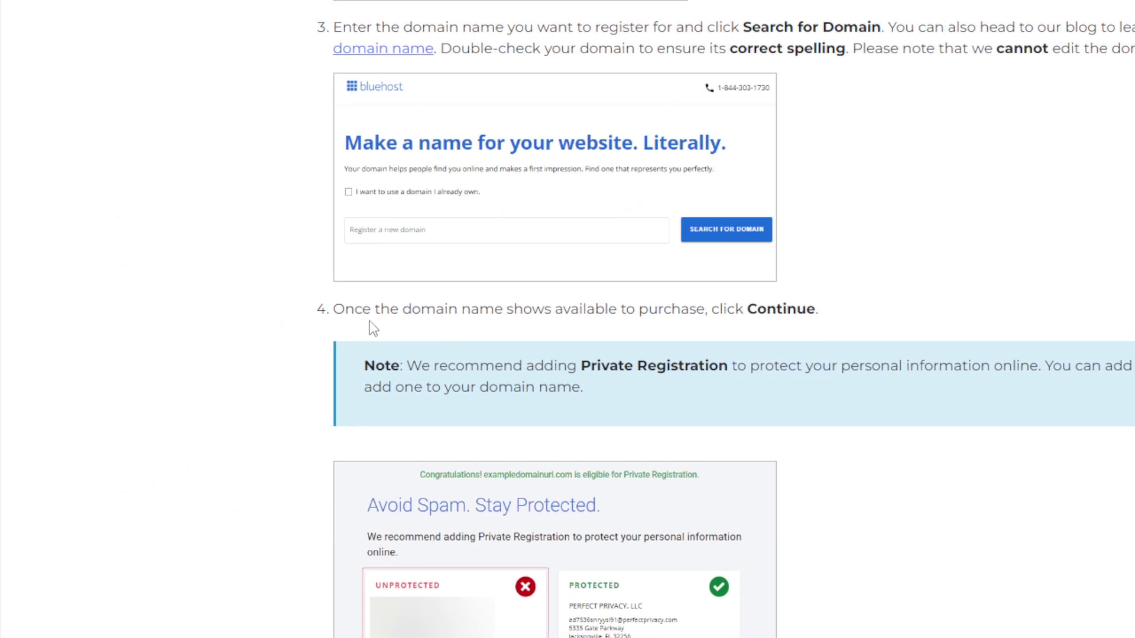
pyautogui.scroll(-2, 373, 328)
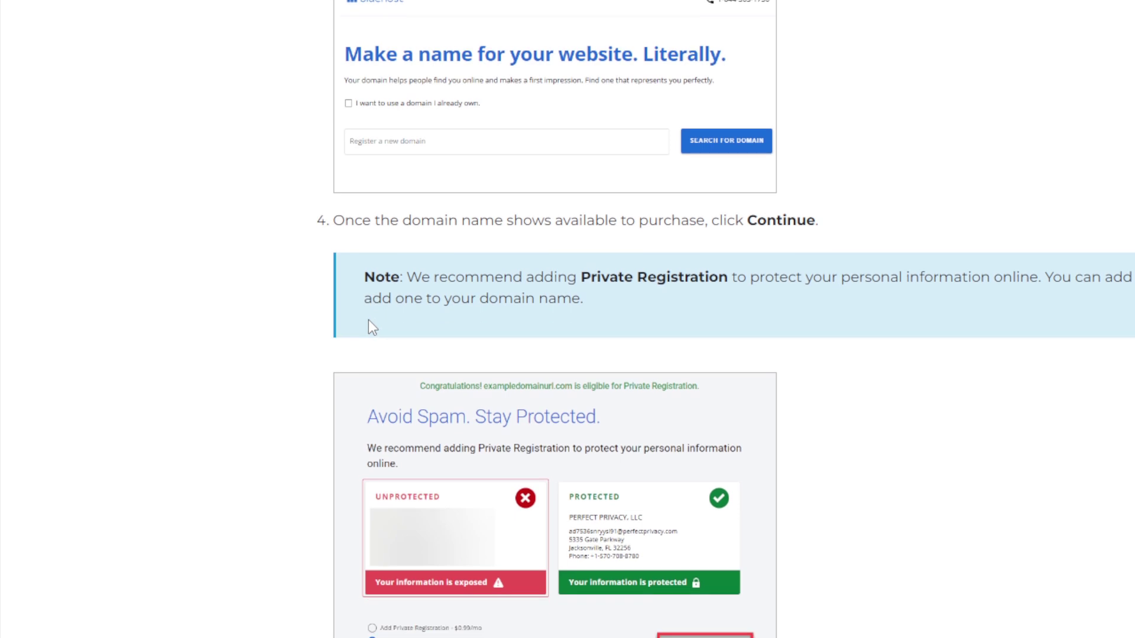
pyautogui.scroll(-2, 370, 314)
pyautogui.scroll(2, 402, 299)
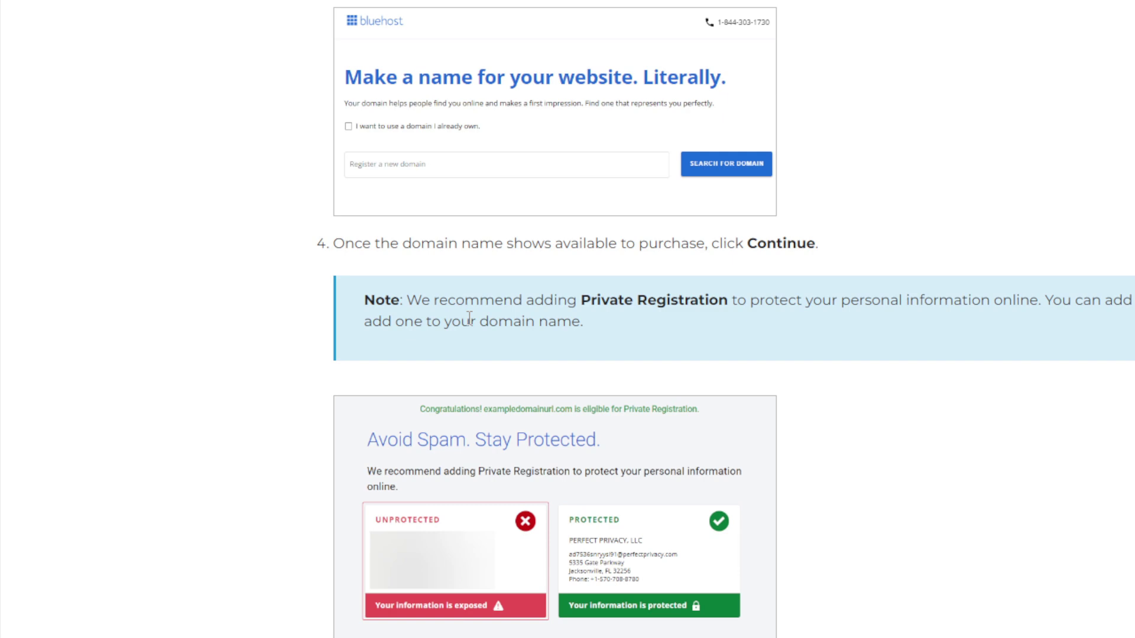
pyautogui.scroll(-7, 361, 331)
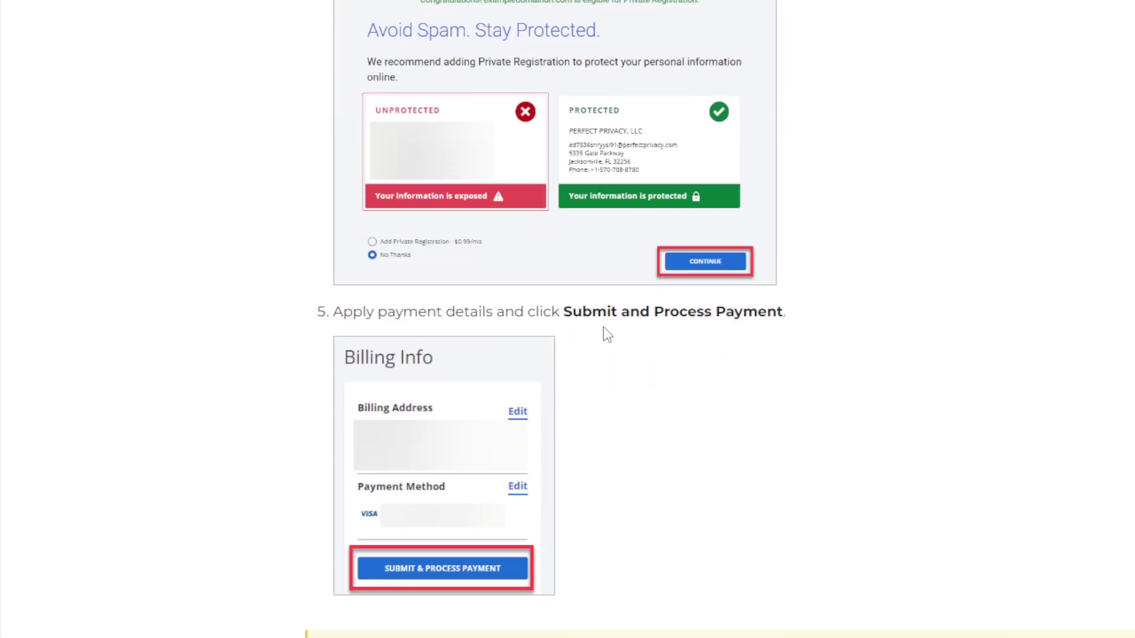
pyautogui.scroll(-9, 606, 334)
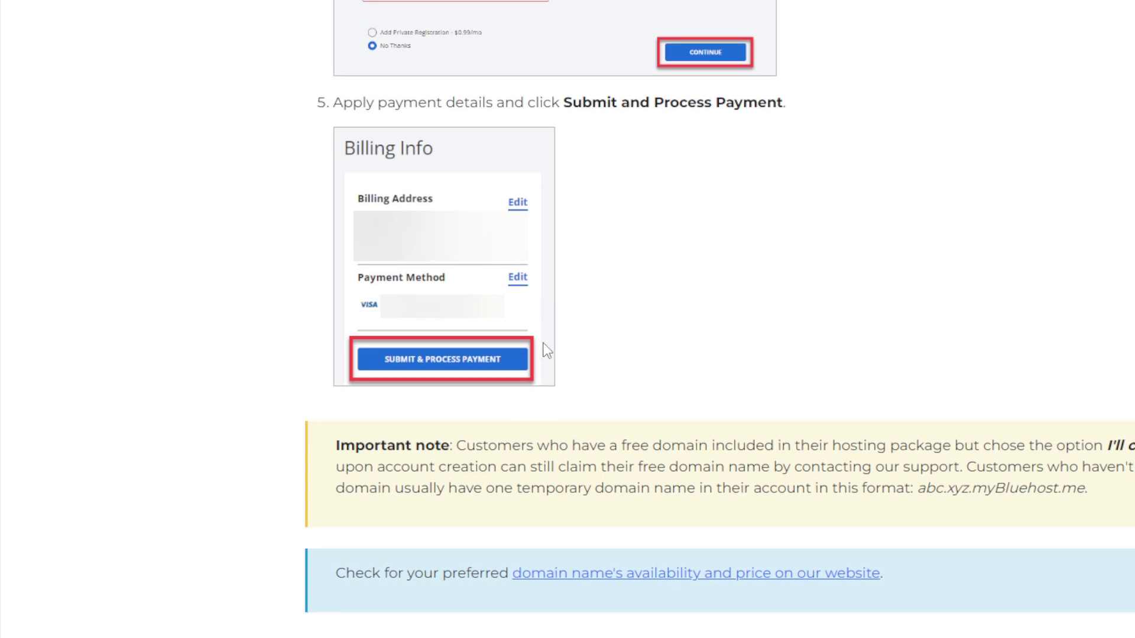
pyautogui.scroll(3, 541, 336)
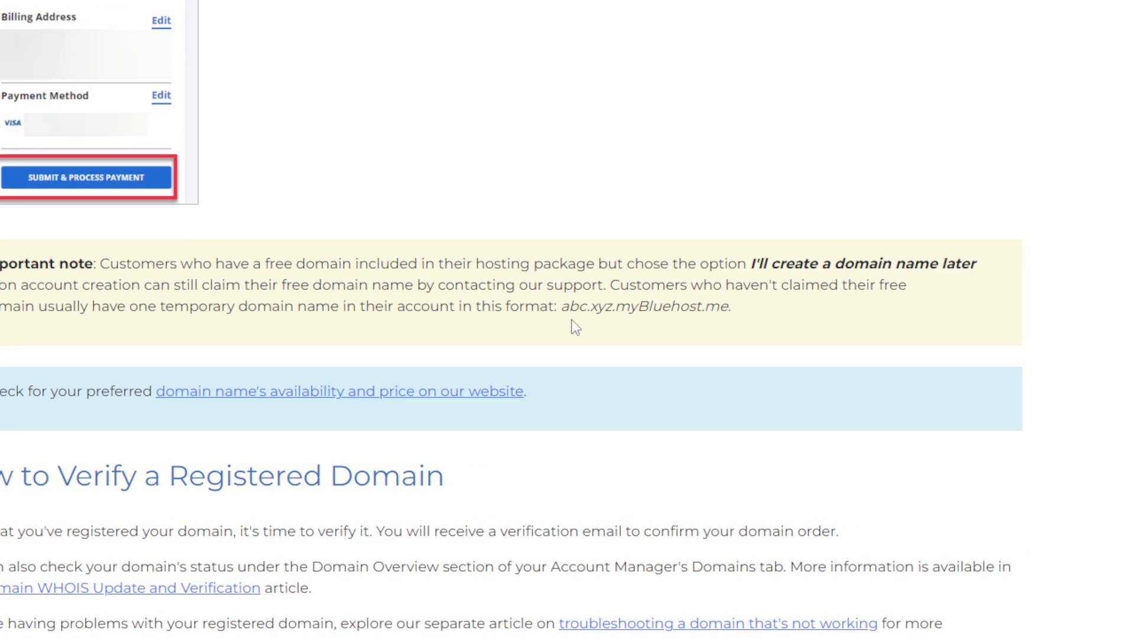
# Step: Examine the article's domain verification section and advanced tips on extensions, SEO and branding, rechecking the registration instructions
pyautogui.scroll(-3, 576, 325)
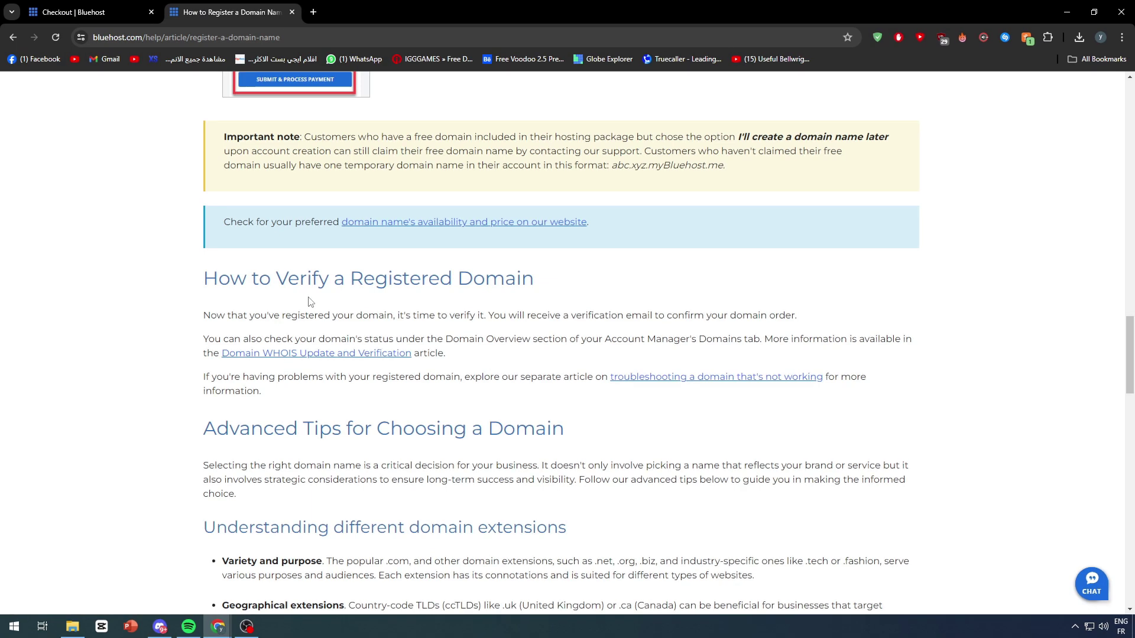
pyautogui.scroll(1, 277, 256)
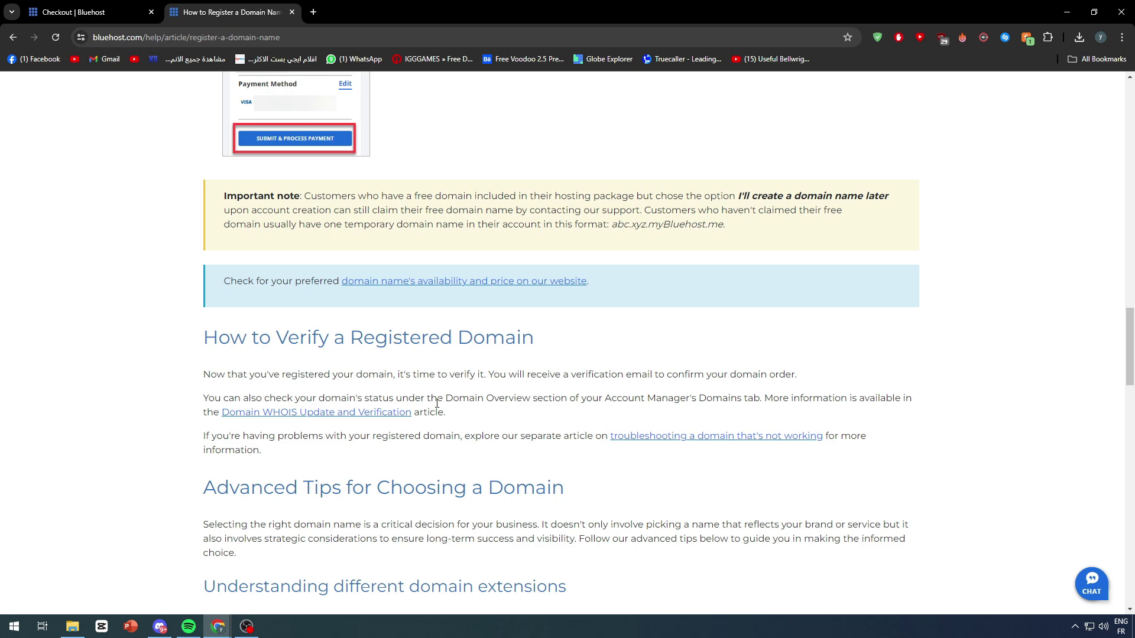
pyautogui.scroll(-2, 436, 404)
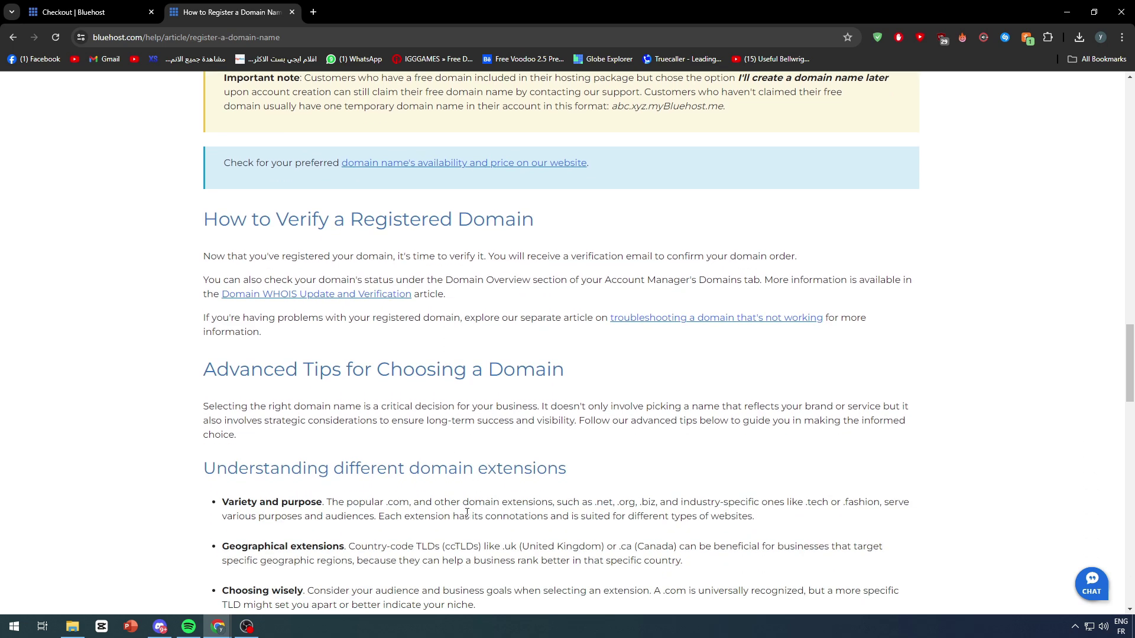
pyautogui.scroll(8, 470, 517)
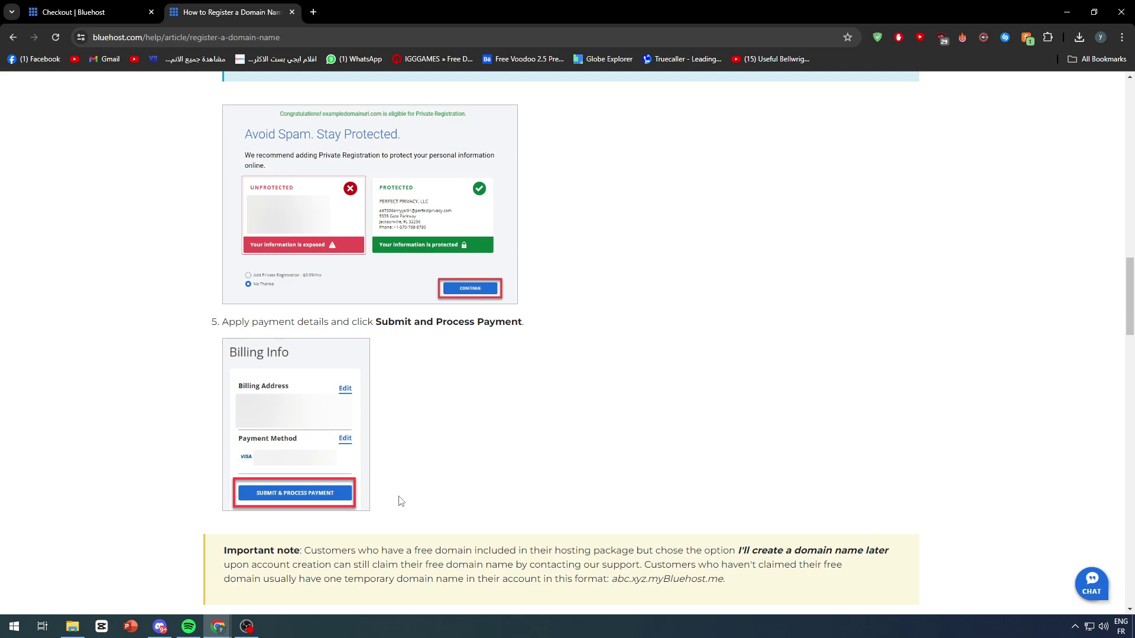
pyautogui.scroll(12, 401, 503)
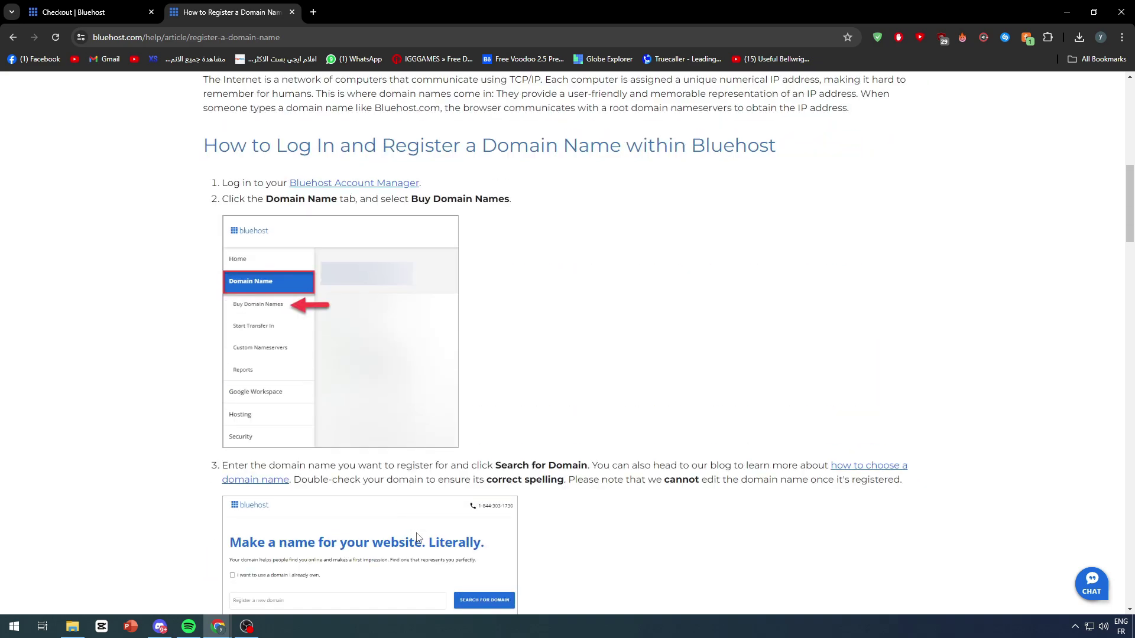
pyautogui.scroll(-15, 455, 511)
pyautogui.scroll(-12, 1123, 336)
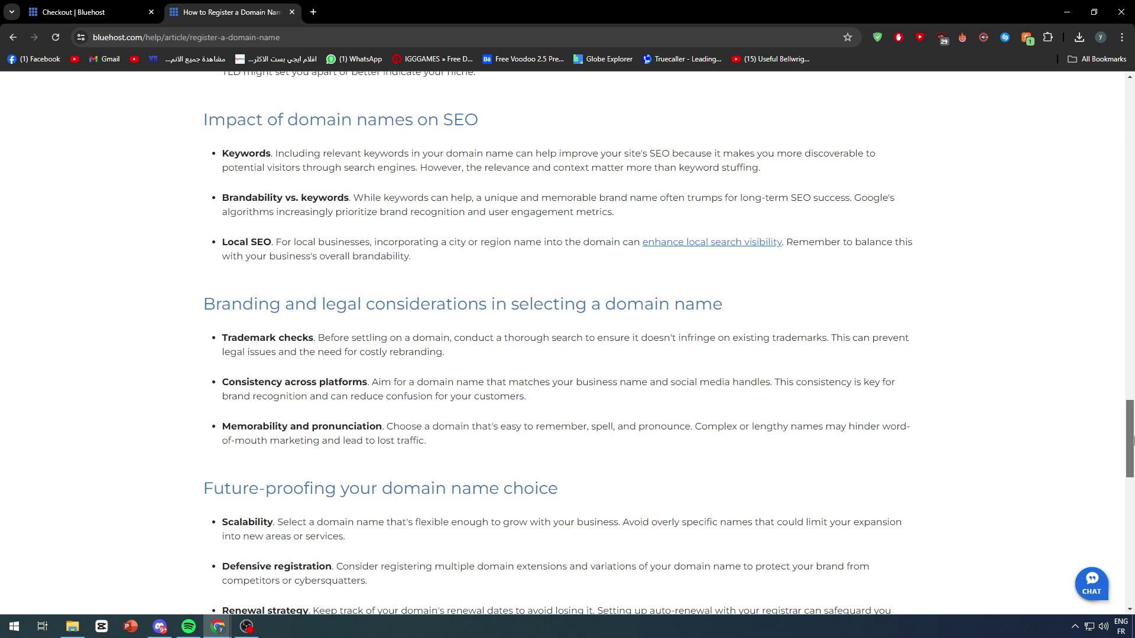
pyautogui.scroll(6, 1114, 377)
pyautogui.scroll(1, 1120, 389)
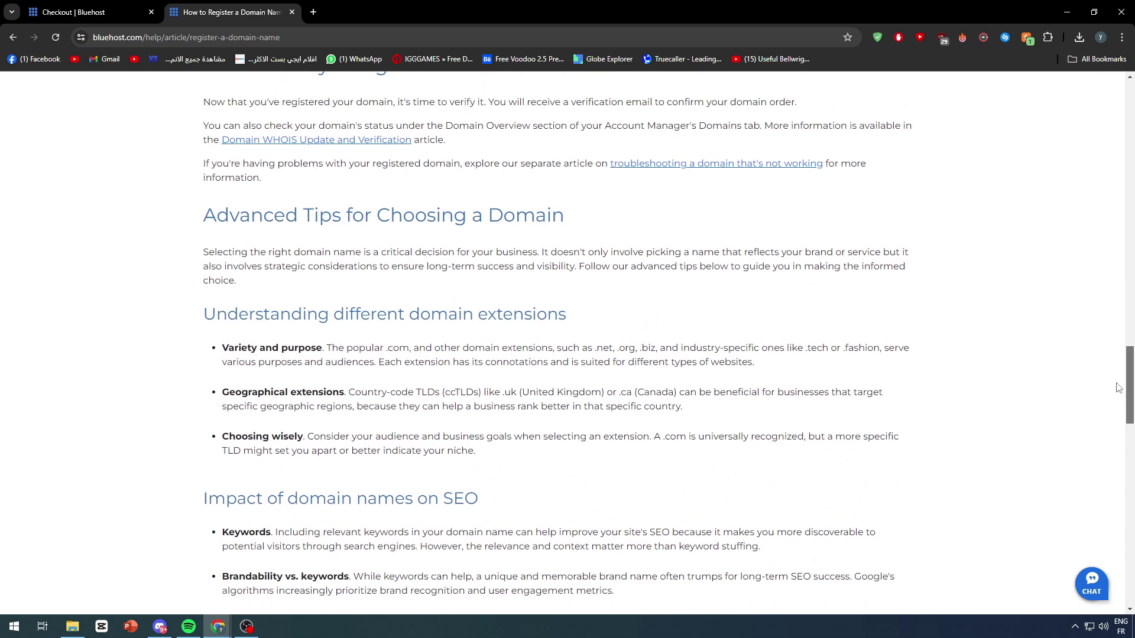
pyautogui.scroll(2, 1117, 384)
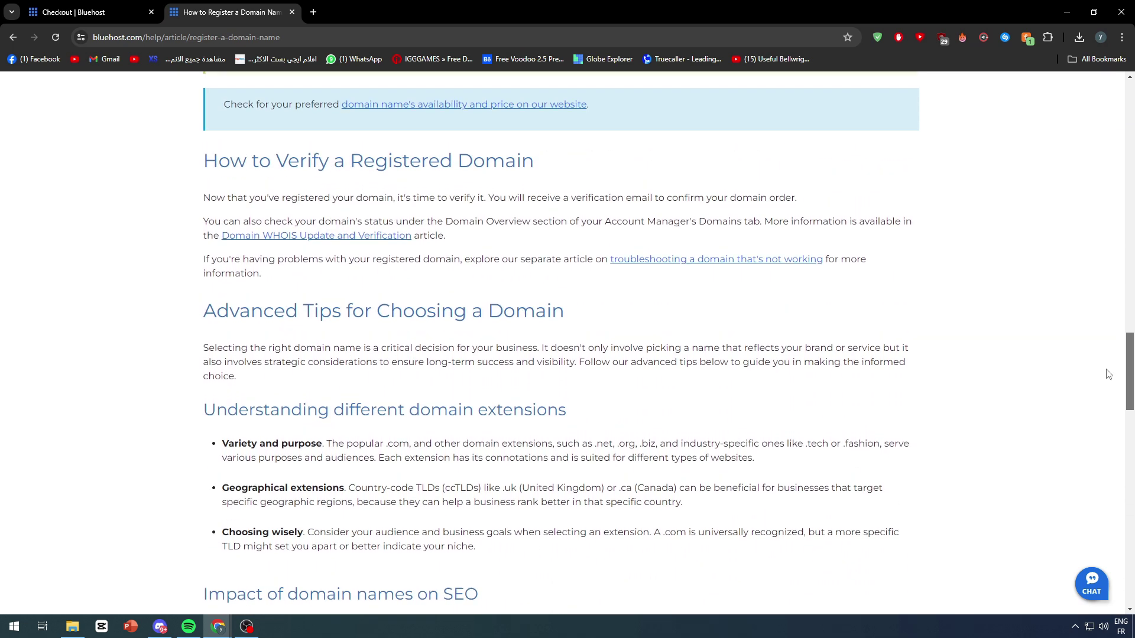
pyautogui.scroll(2, 1101, 368)
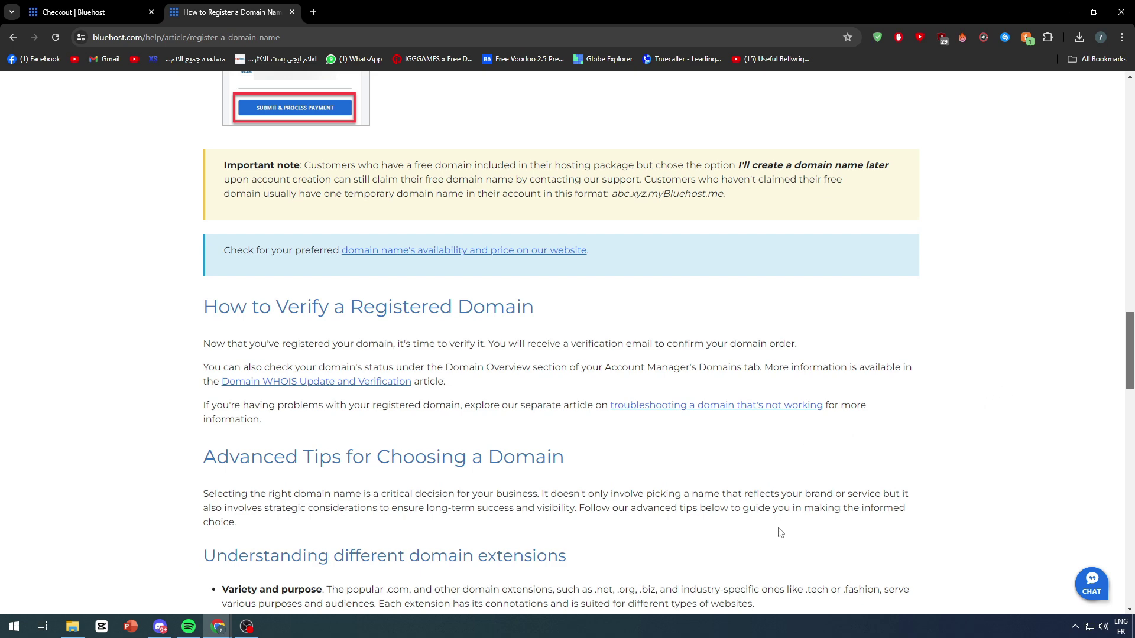
pyautogui.scroll(14, 780, 532)
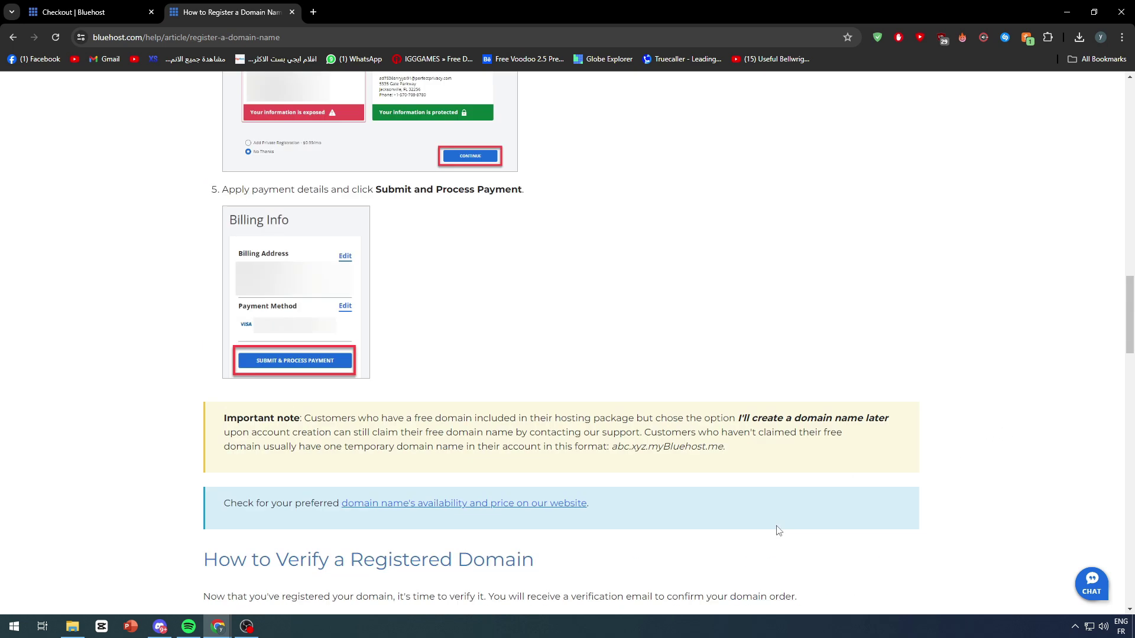